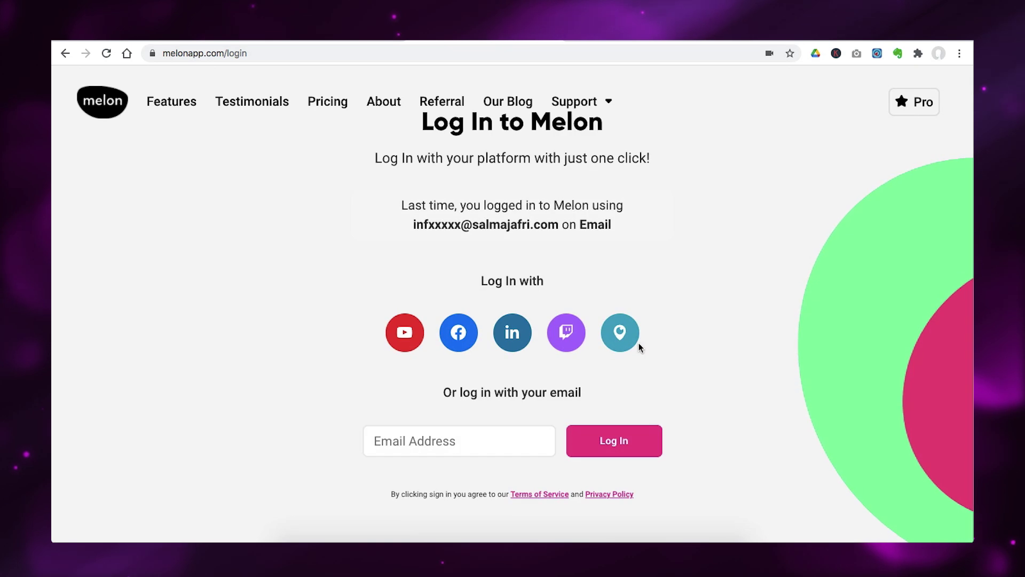
Enter your login email address in Melon's Email Address field to sign in.
left_click(494, 436)
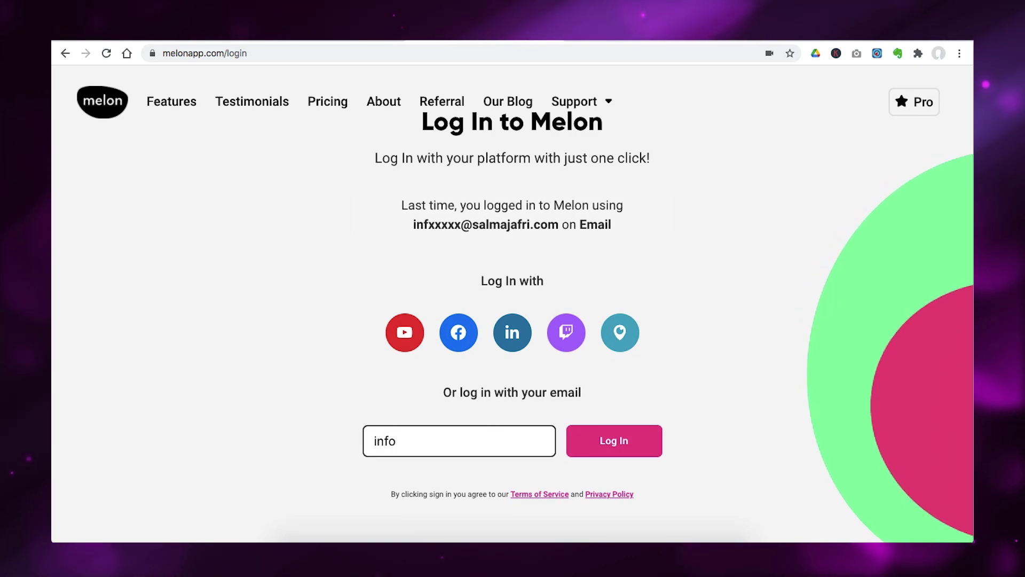
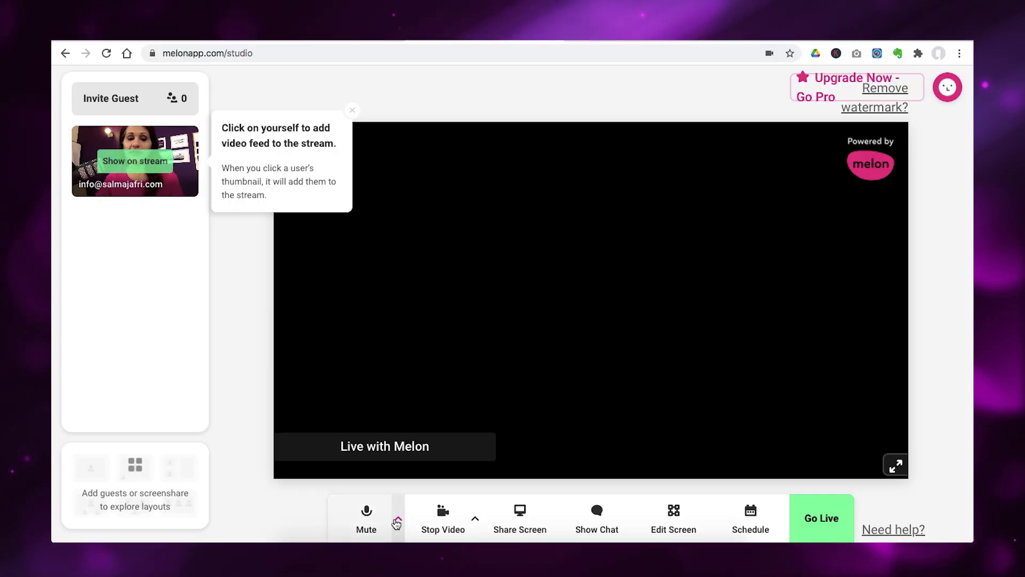
left_click(397, 519)
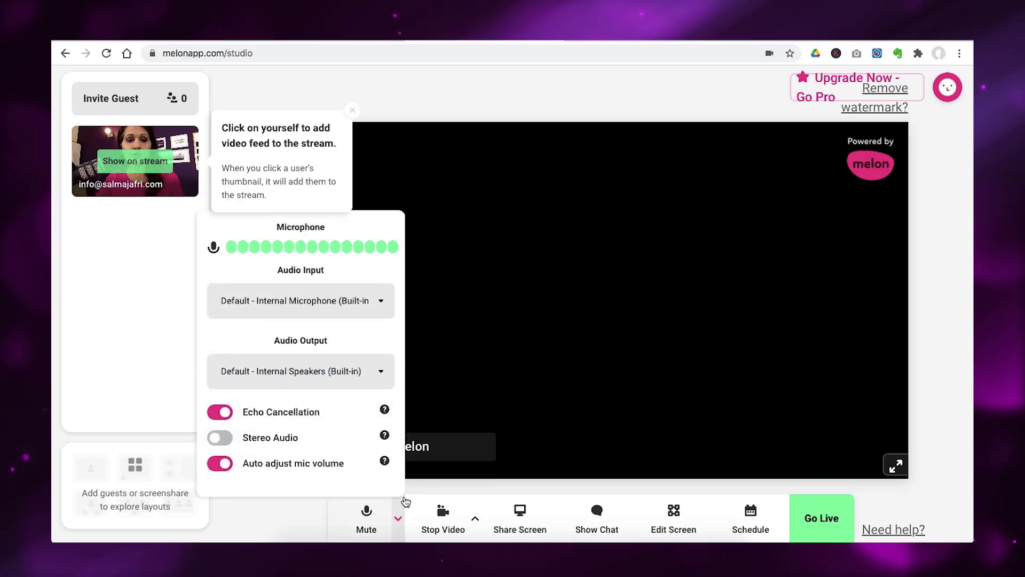
left_click(289, 308)
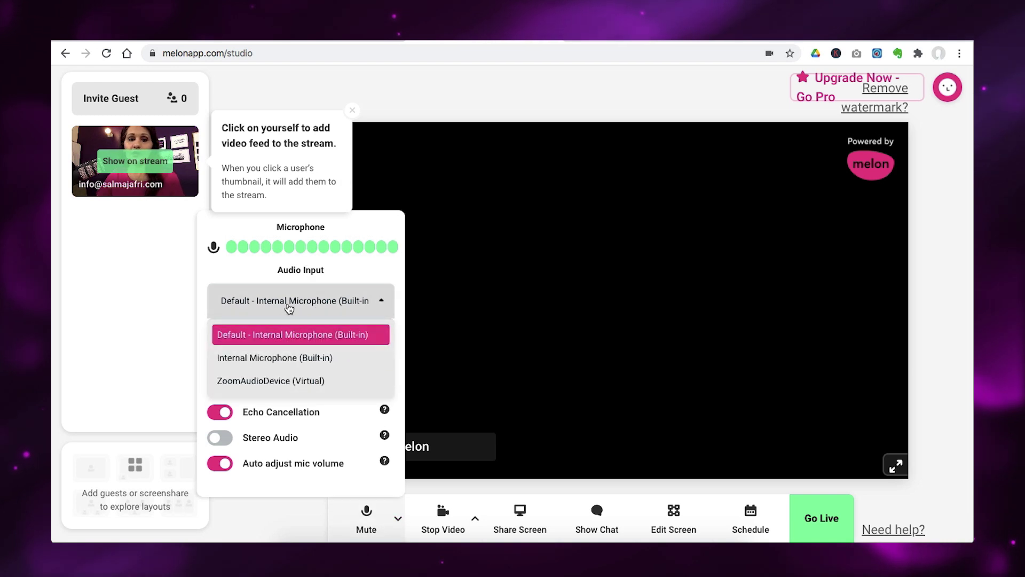
left_click(260, 336)
left_click(474, 517)
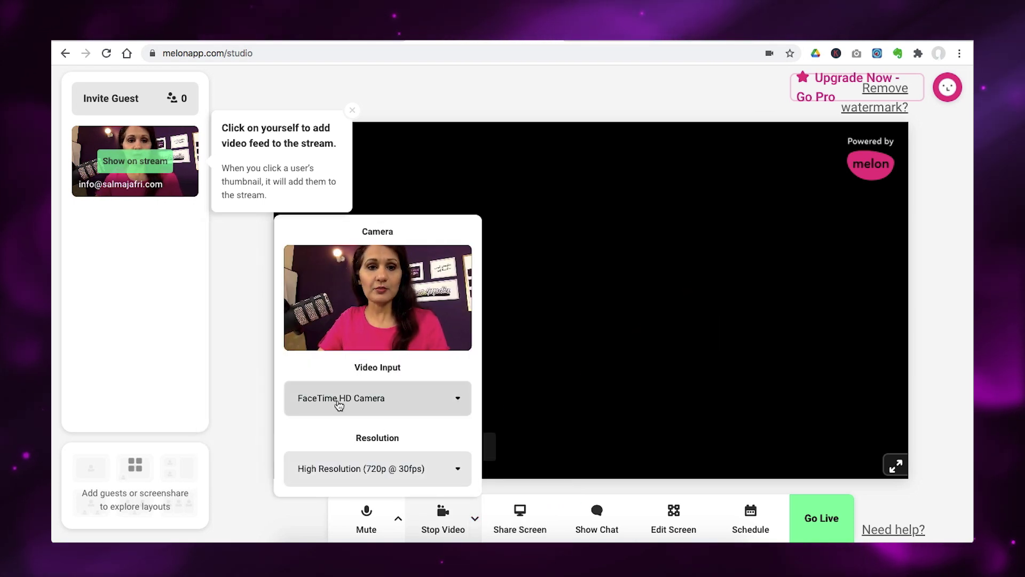
left_click(393, 408)
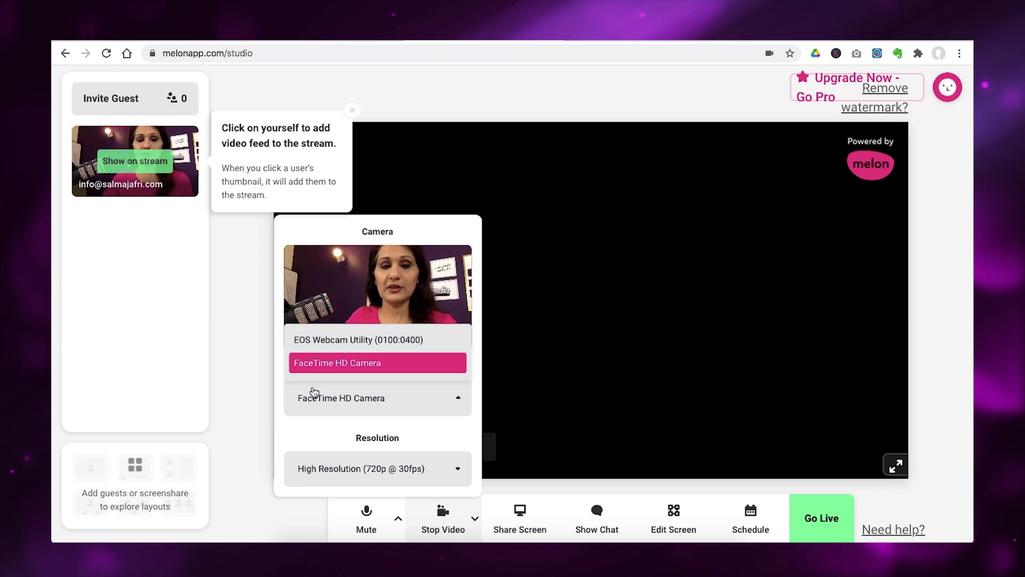
left_click(324, 469)
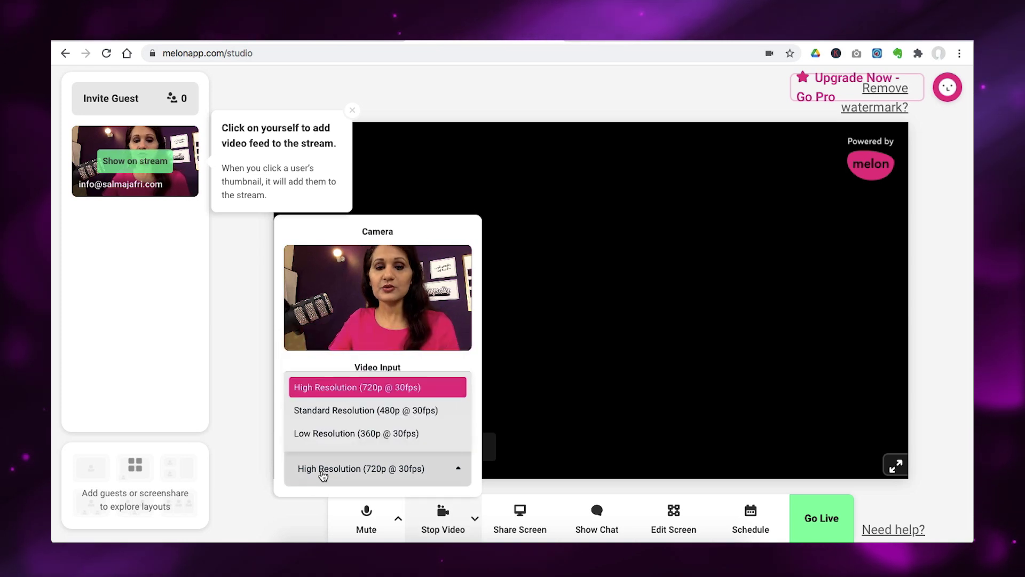
left_click(252, 402)
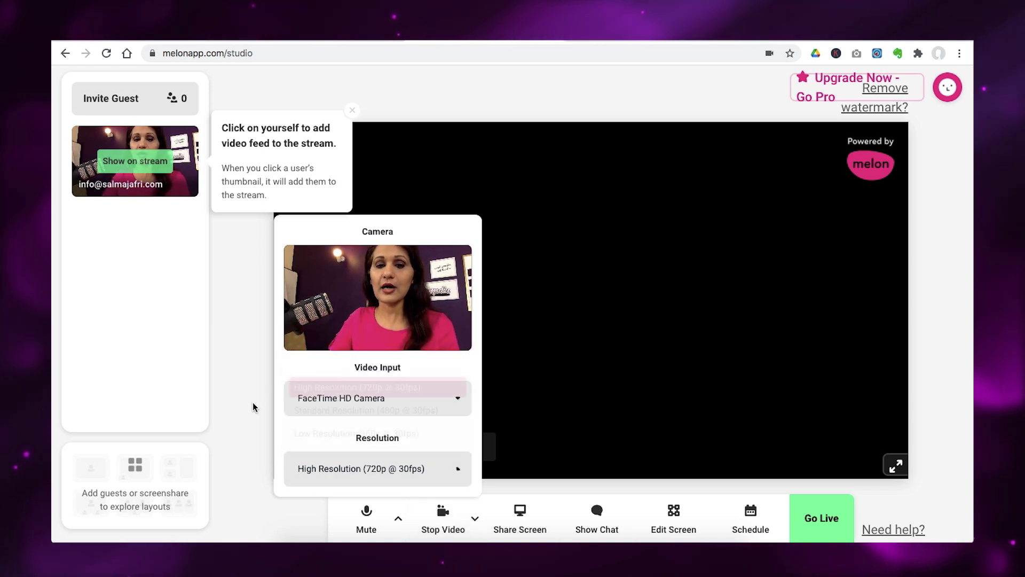
left_click(252, 402)
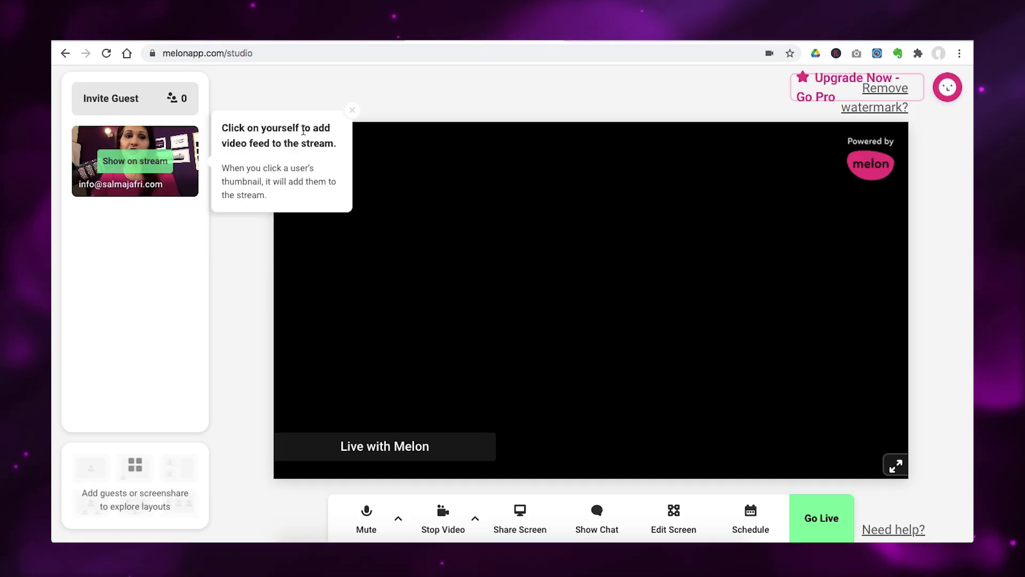
Put your camera thumbnail on stage and bring up the Go Live platform choices.
left_click(142, 164)
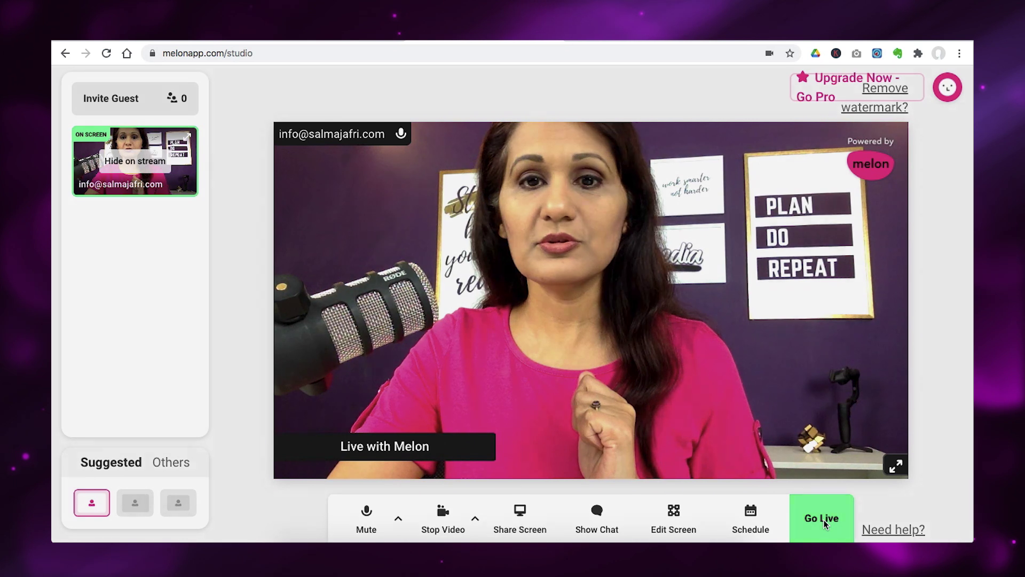
left_click(824, 520)
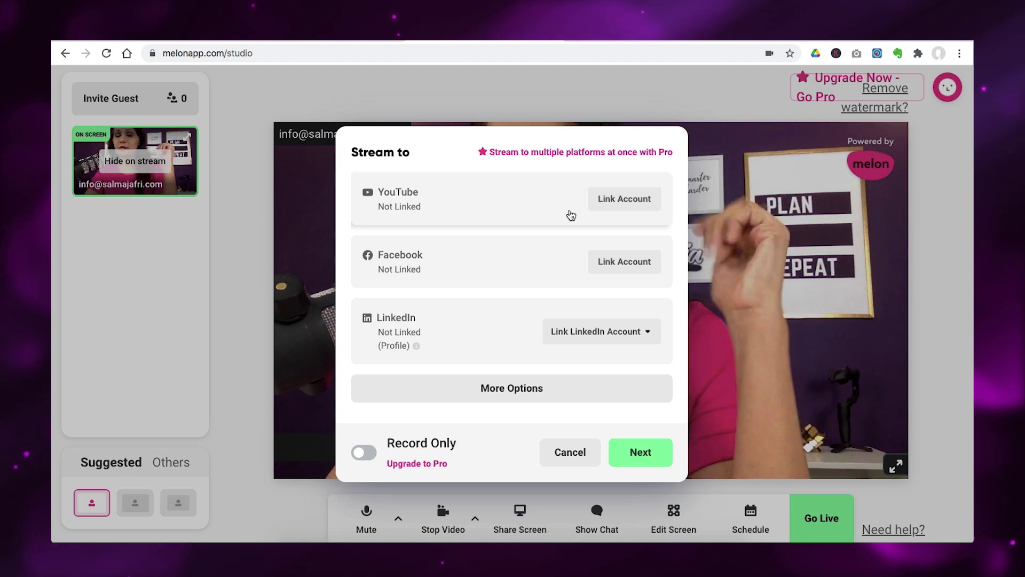
Set YouTube as a Private streaming destination and continue to the stream details.
left_click(486, 389)
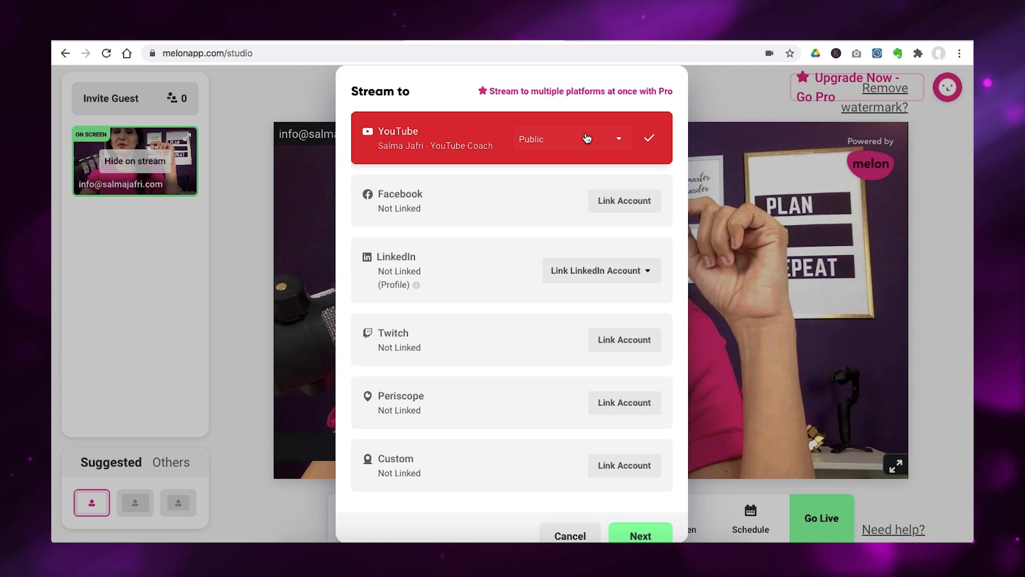
left_click(587, 138)
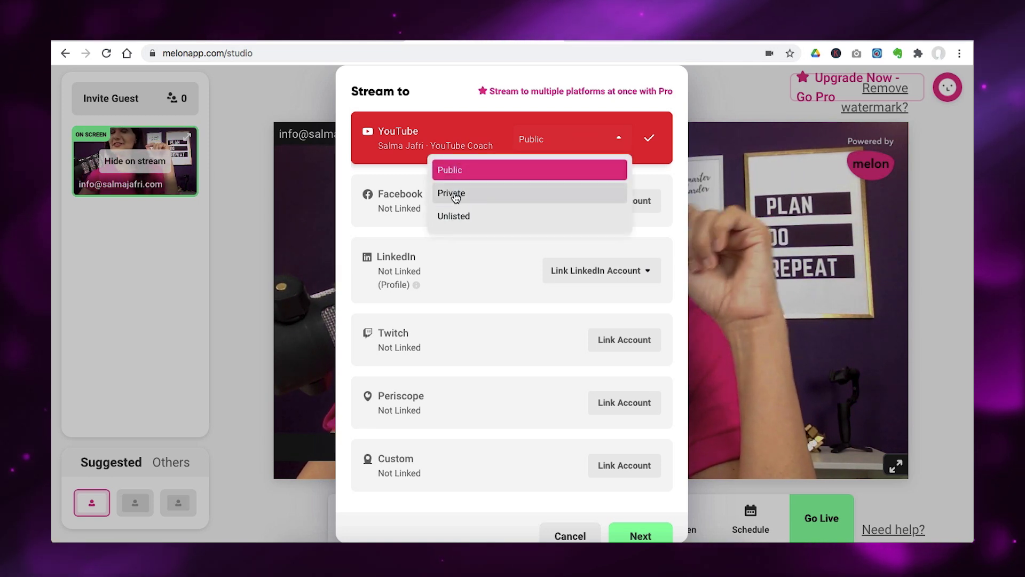
left_click(456, 194)
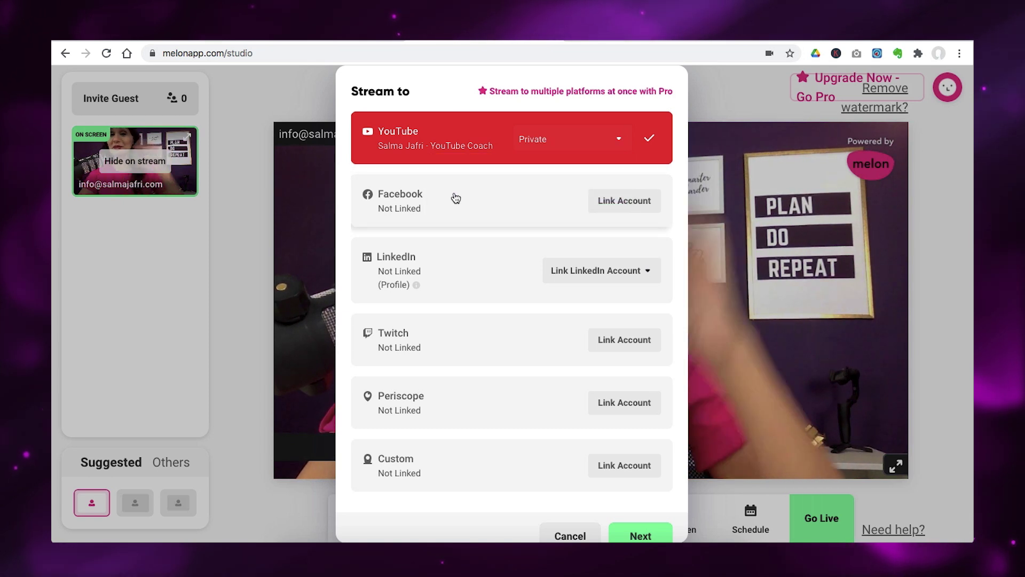
left_click(649, 142)
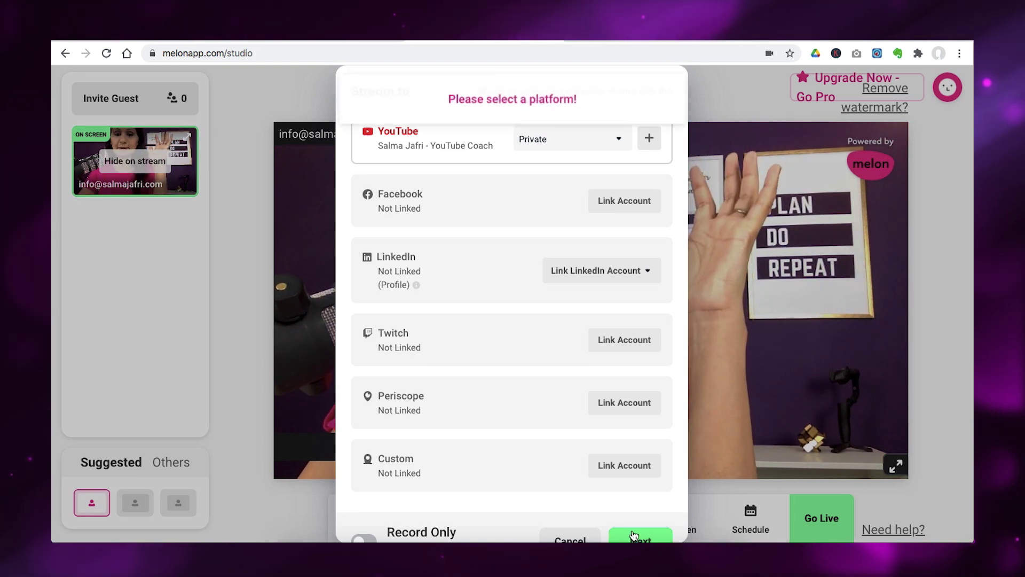
left_click(633, 535)
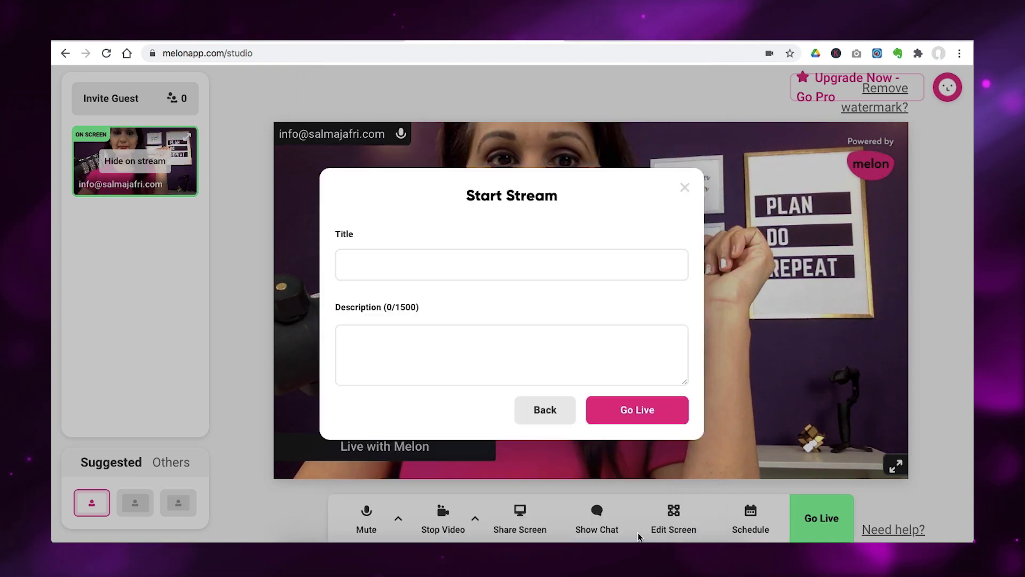
Title the stream 'test' and start the live broadcast.
left_click(544, 261)
type("te")
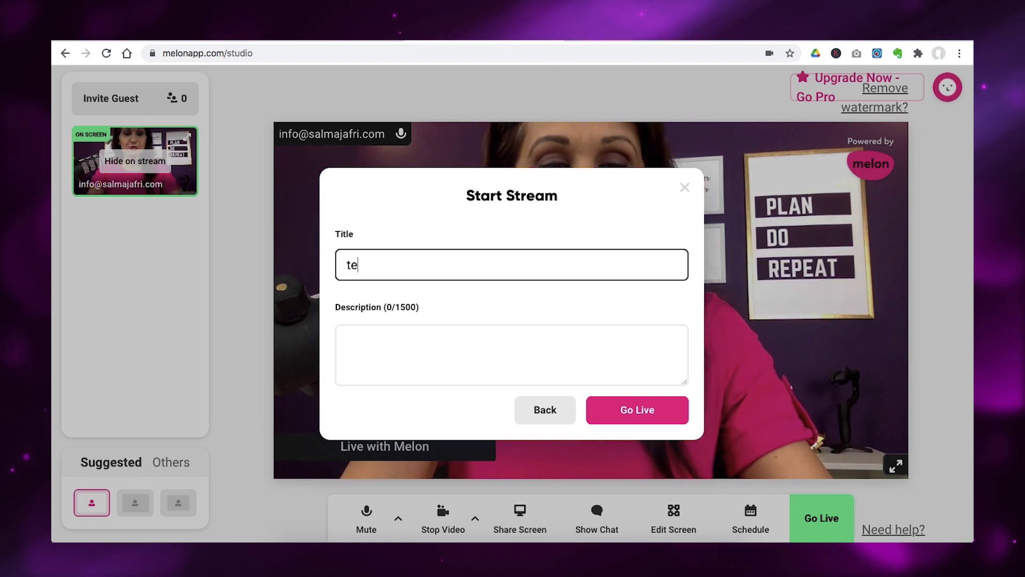
type("st")
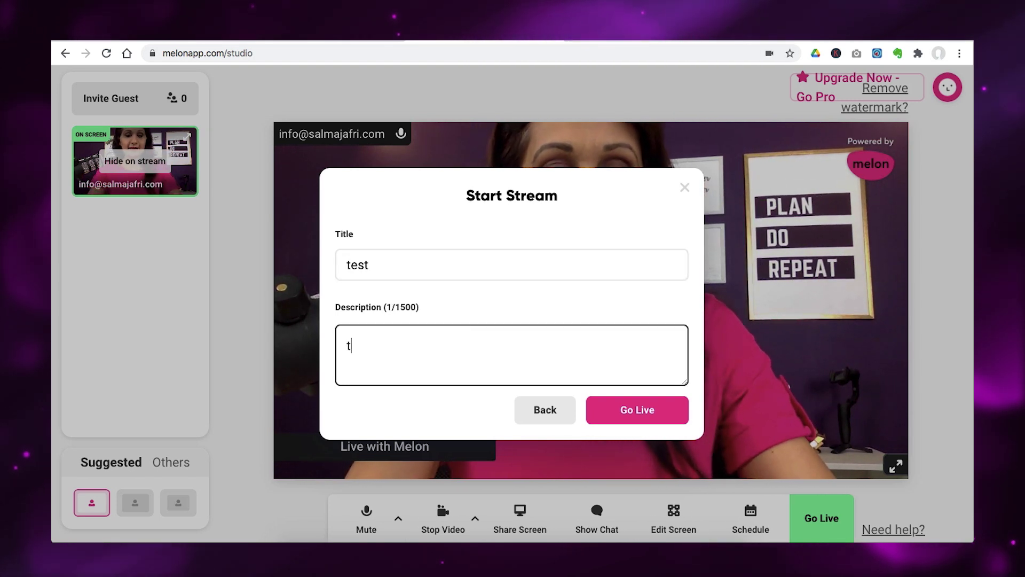
left_click(630, 410)
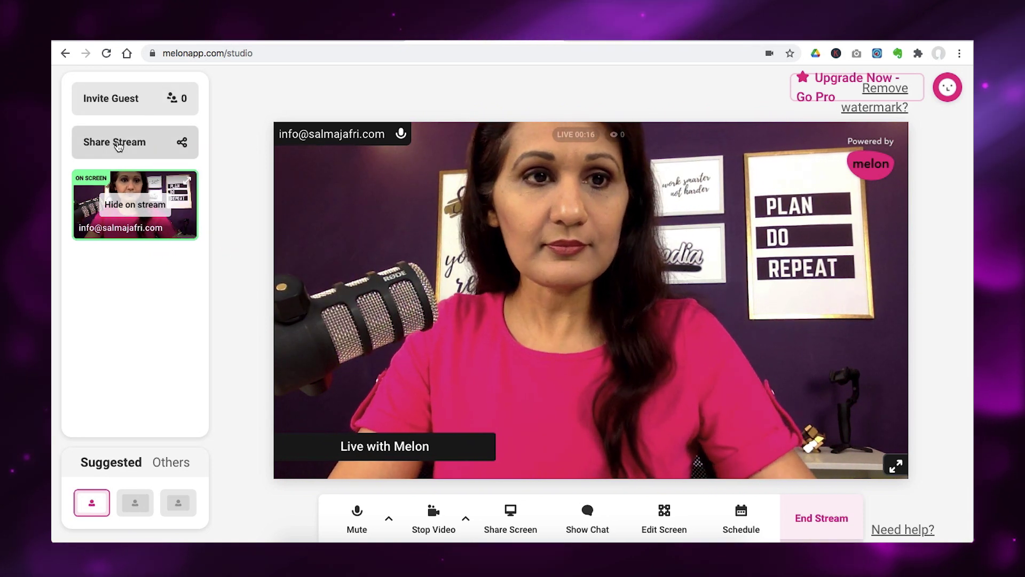
left_click(118, 146)
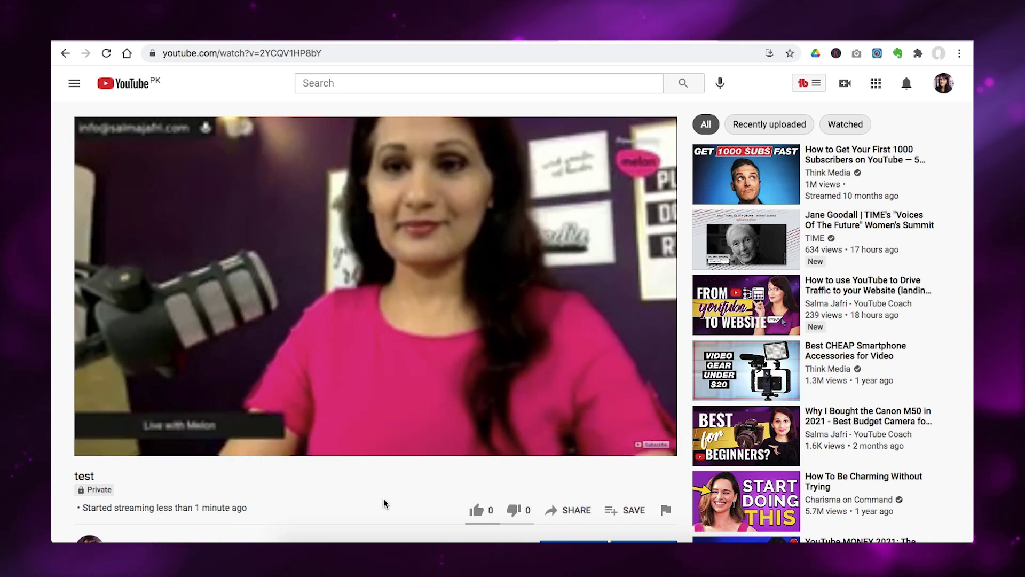
Set the YouTube player's playback quality to 720p.
scroll(383, 500, "down", 2)
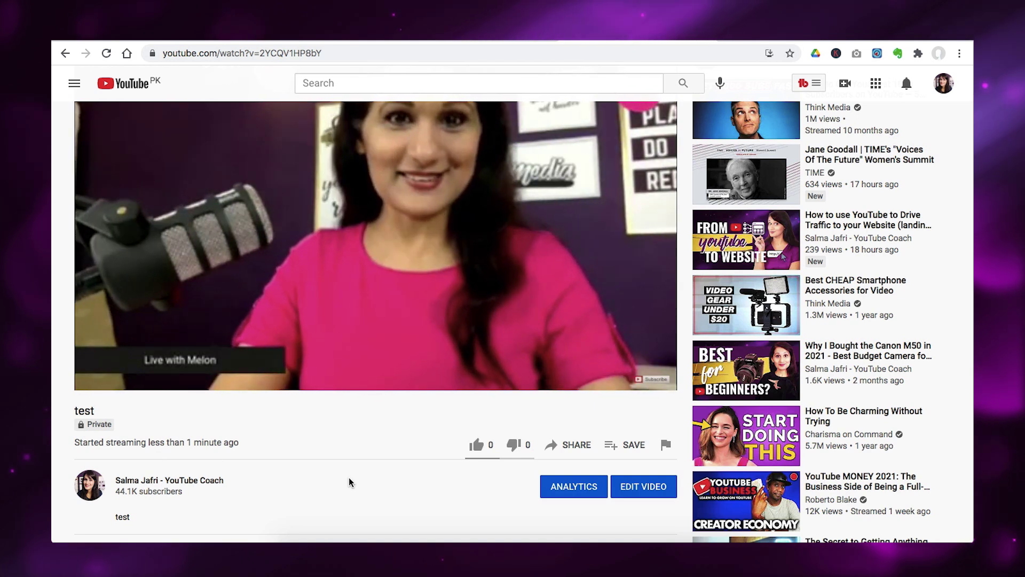
scroll(492, 331, "up", 2)
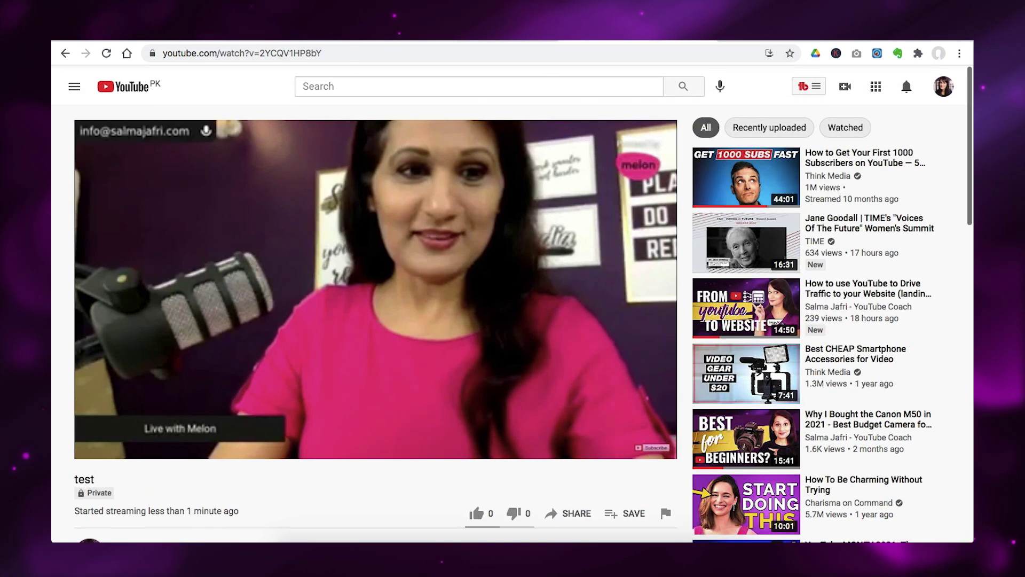
scroll(374, 320, "down", 1)
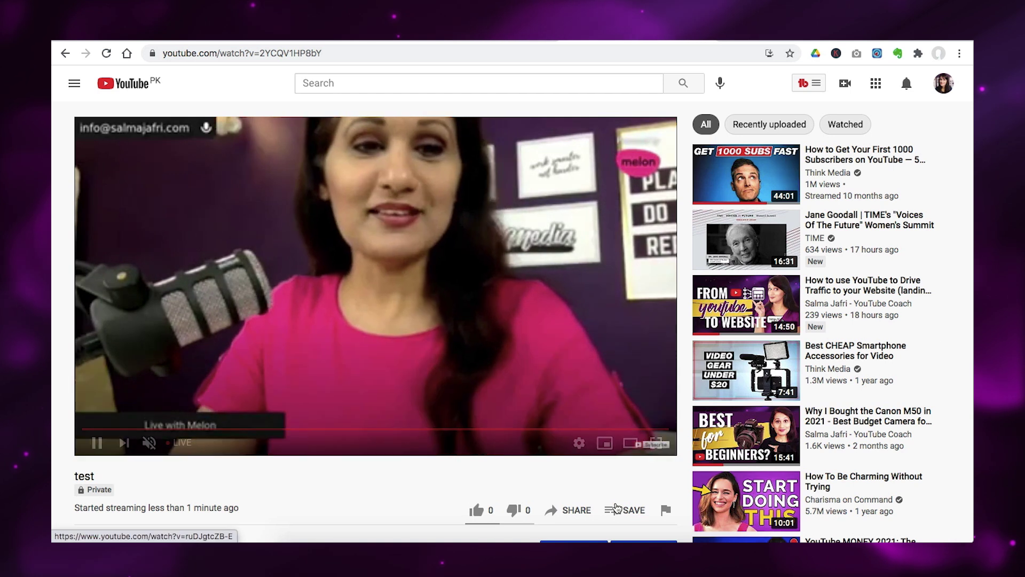
left_click(580, 443)
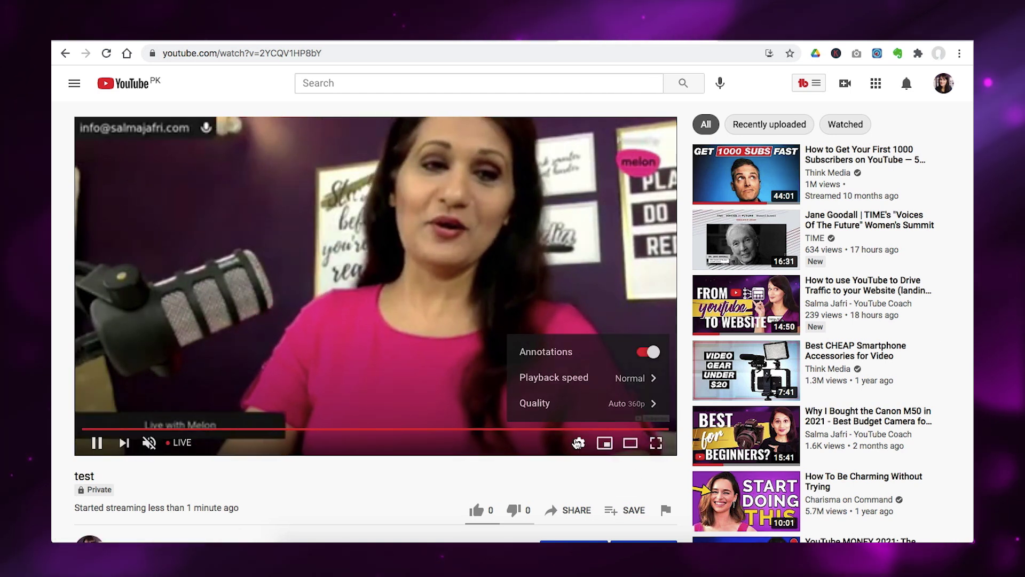
left_click(593, 404)
left_click(536, 276)
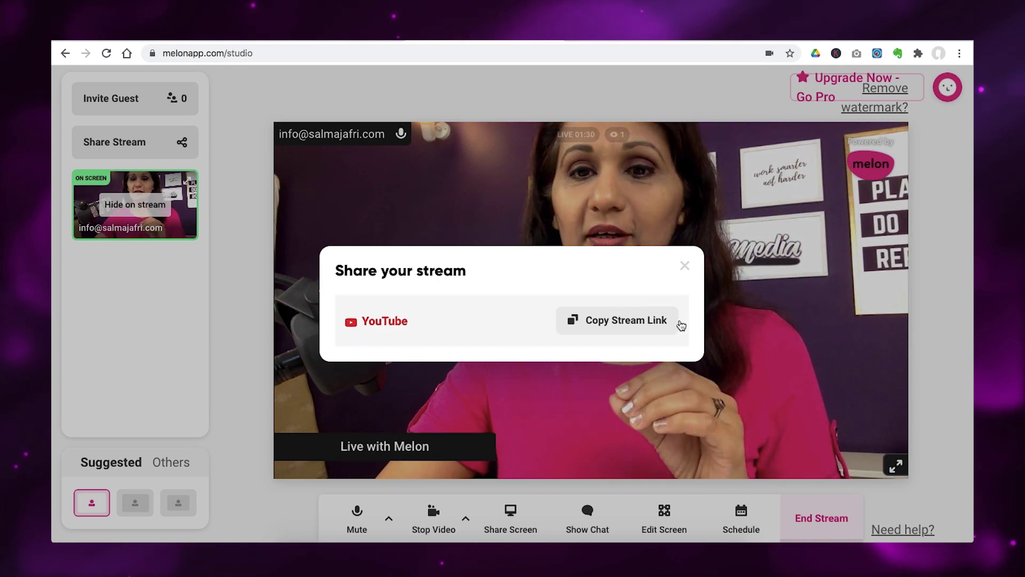
Dismiss the share dialog and end the broadcast, confirming End Stream.
left_click(685, 265)
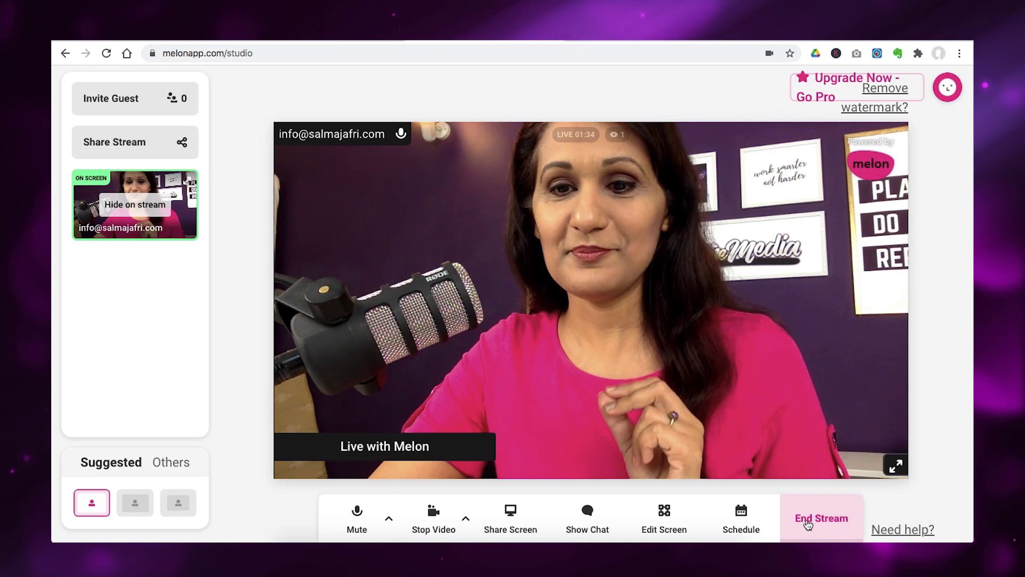
left_click(808, 524)
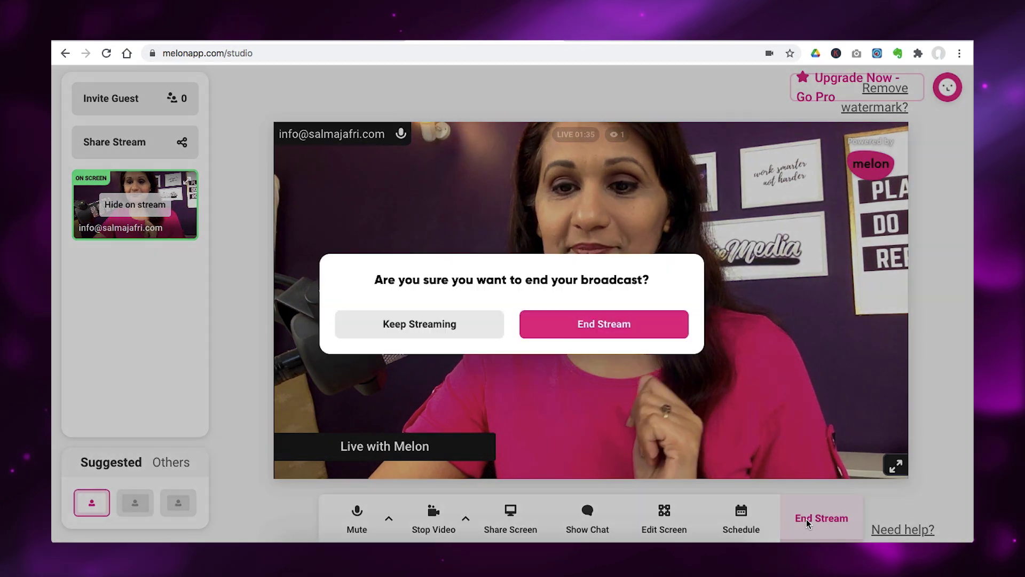
left_click(637, 323)
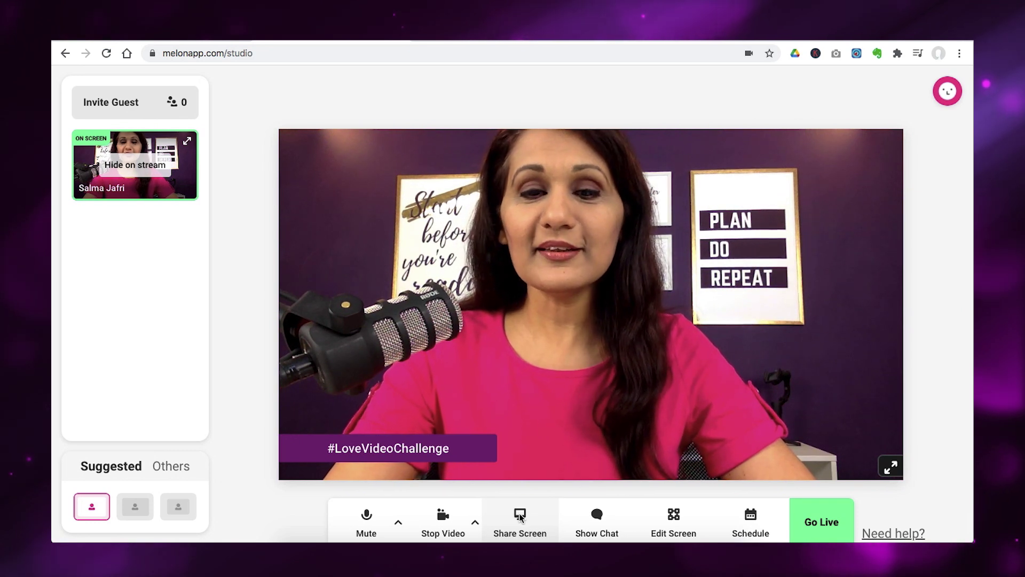
Share the 'YouTube Launch Pad Live Training' Chrome tab into the Melon studio.
left_click(520, 516)
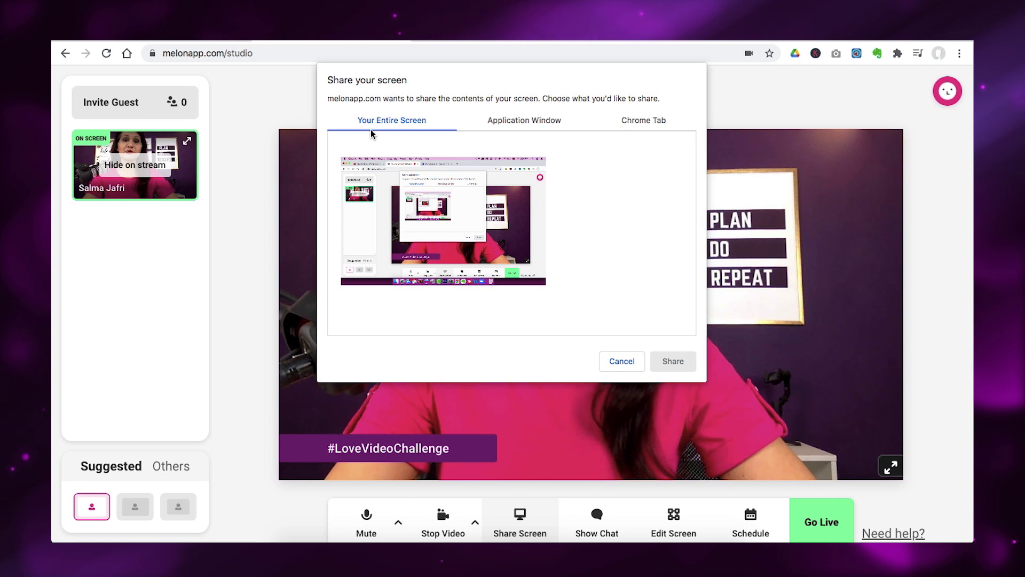
left_click(528, 119)
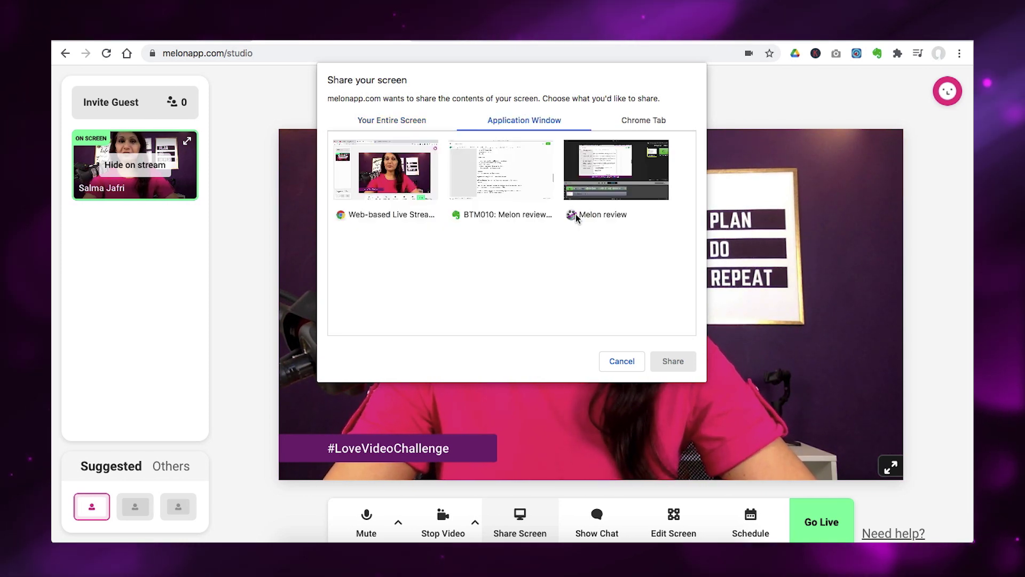
left_click(647, 123)
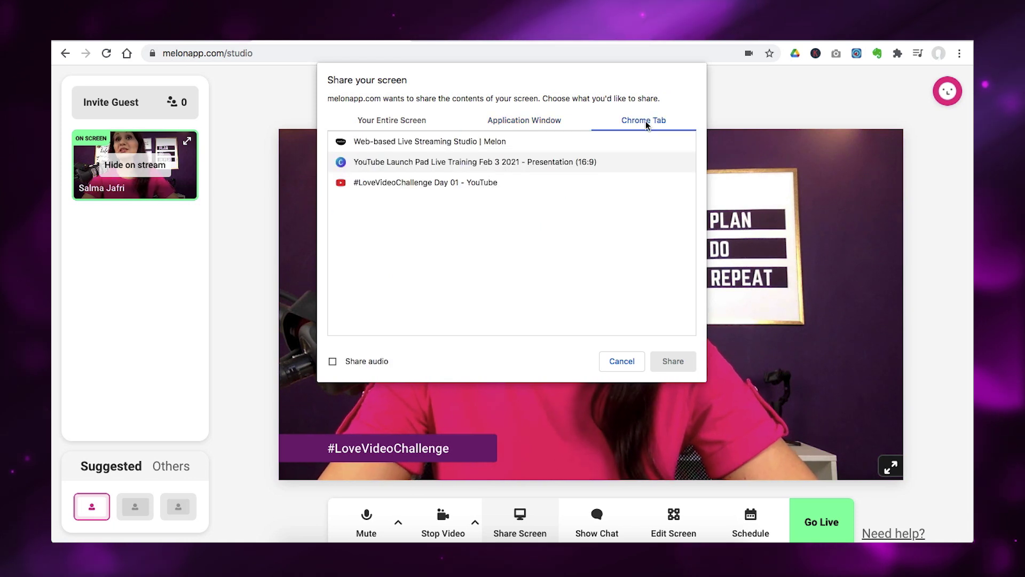
left_click(514, 167)
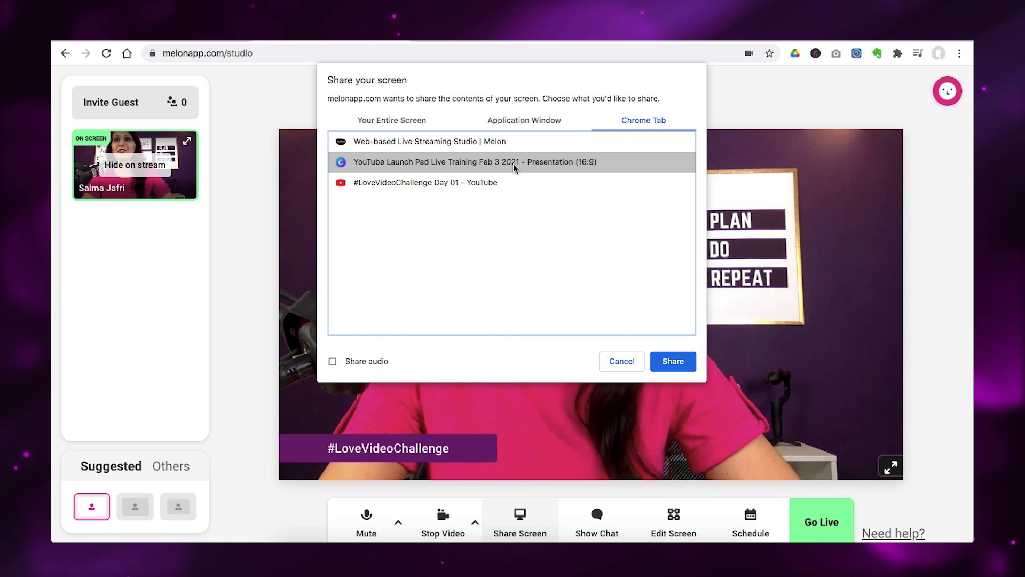
left_click(673, 362)
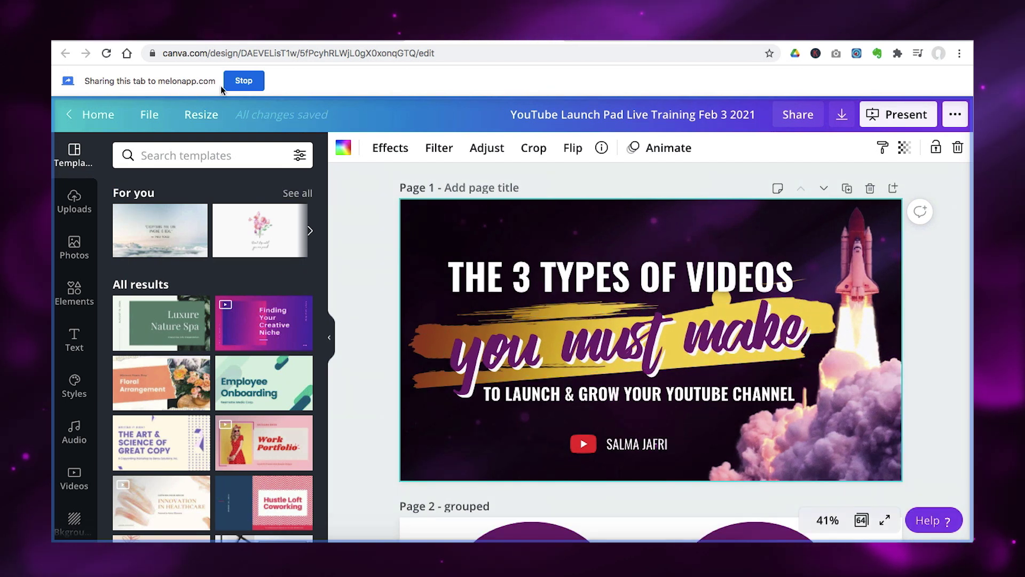
Show the shared Canva screen on stream, toggling the camera and screen tiles off and on.
key("ctrl+Tab")
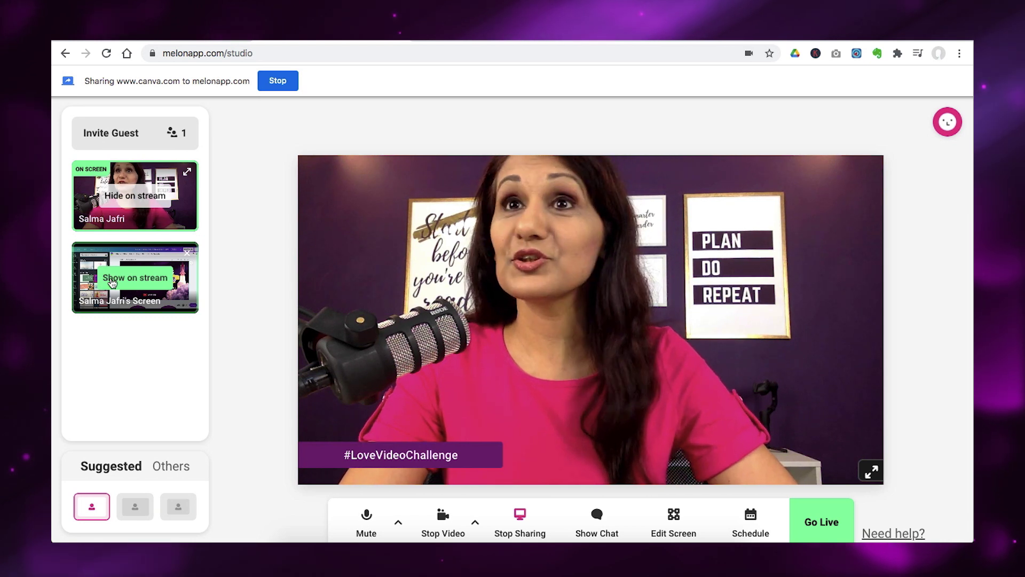
left_click(112, 282)
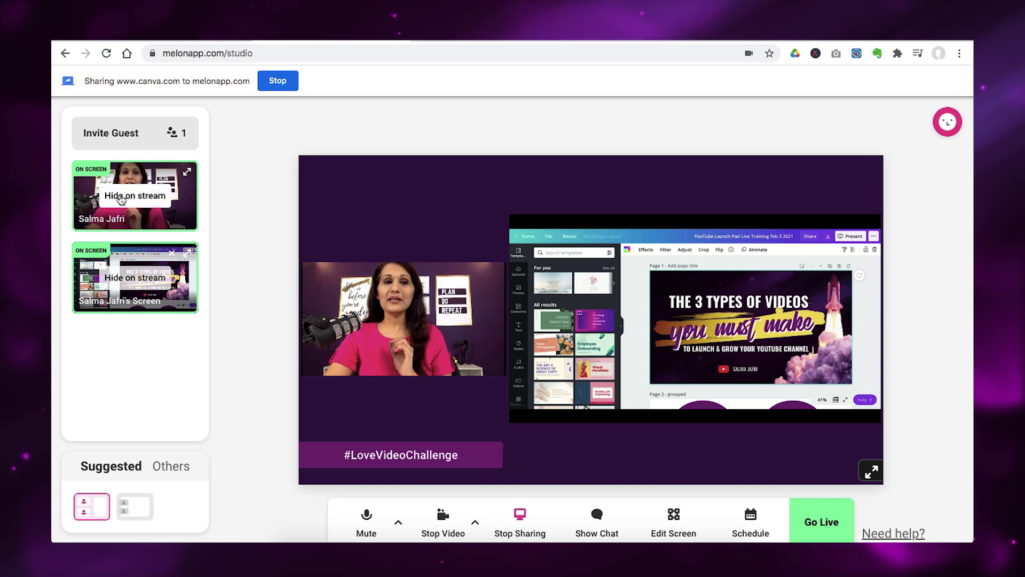
left_click(121, 200)
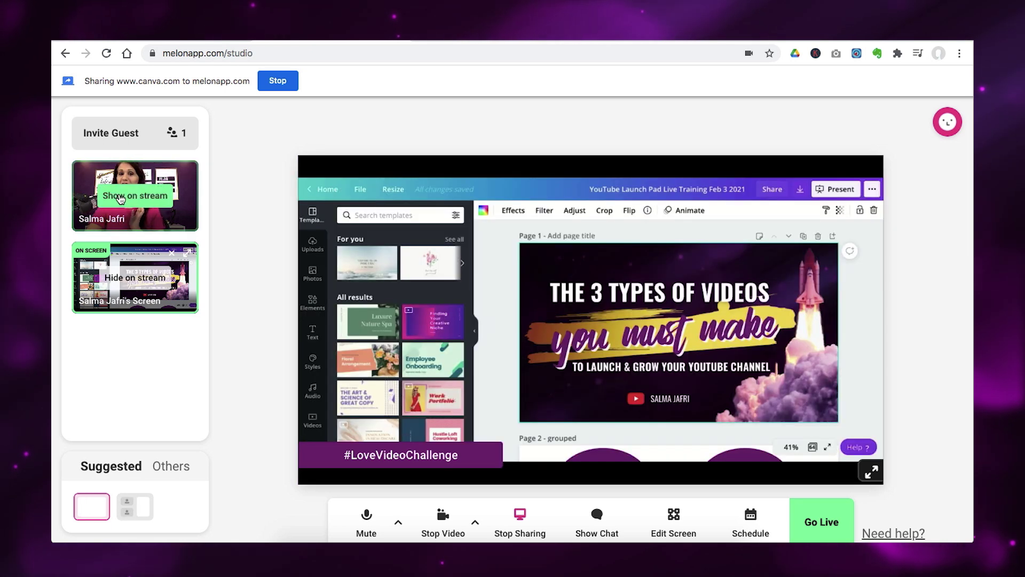
left_click(121, 200)
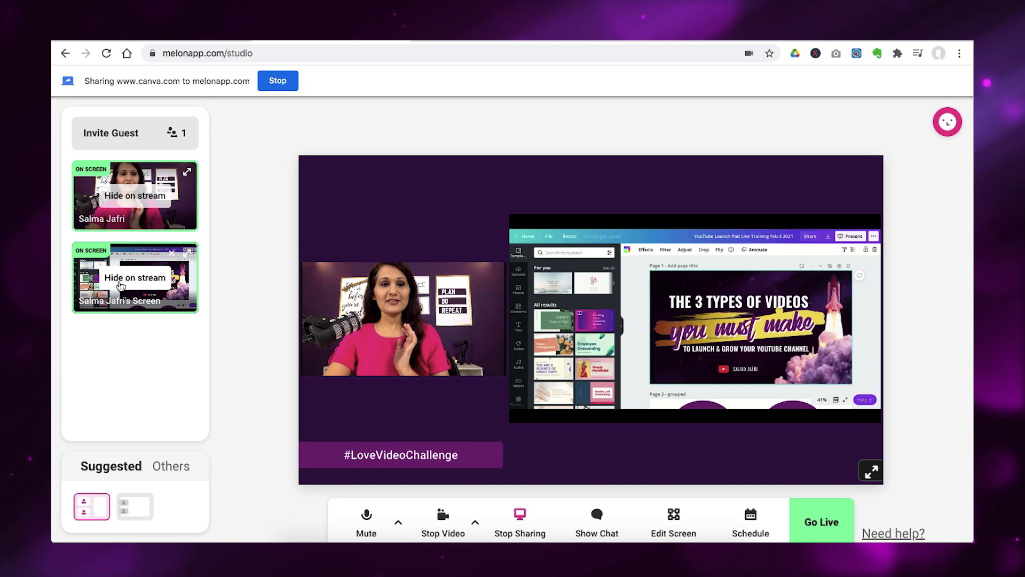
left_click(122, 281)
left_click(121, 281)
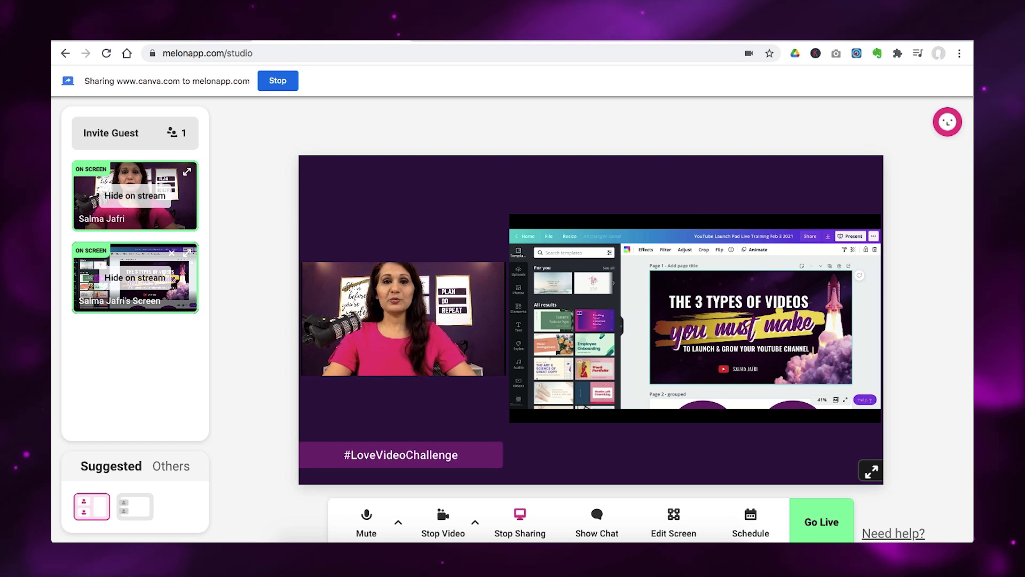
key("ctrl+Tab")
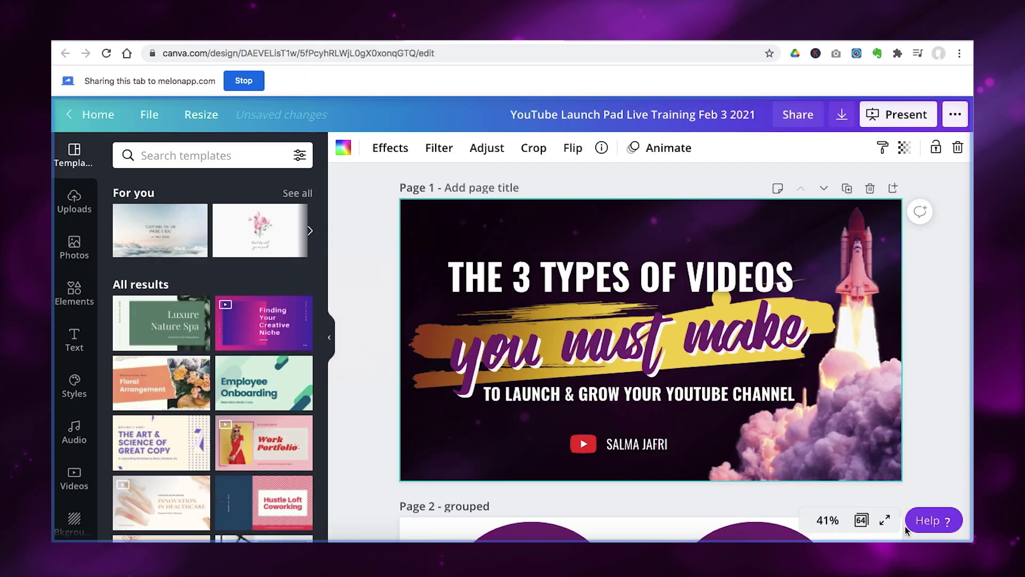
Present the Canva deck full screen and step through its slides, checking the studio preview.
left_click(884, 521)
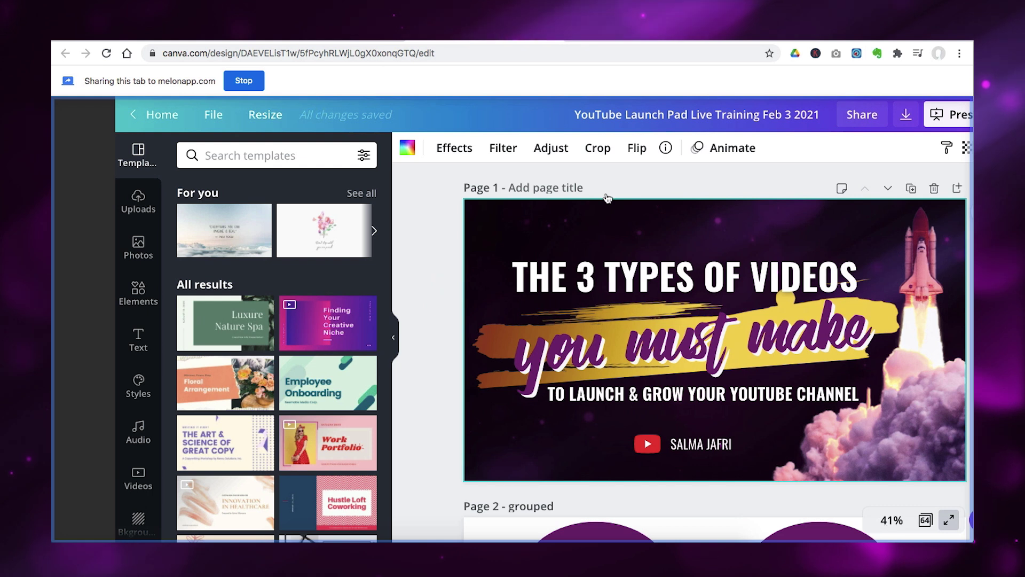
key("ctrl+Tab")
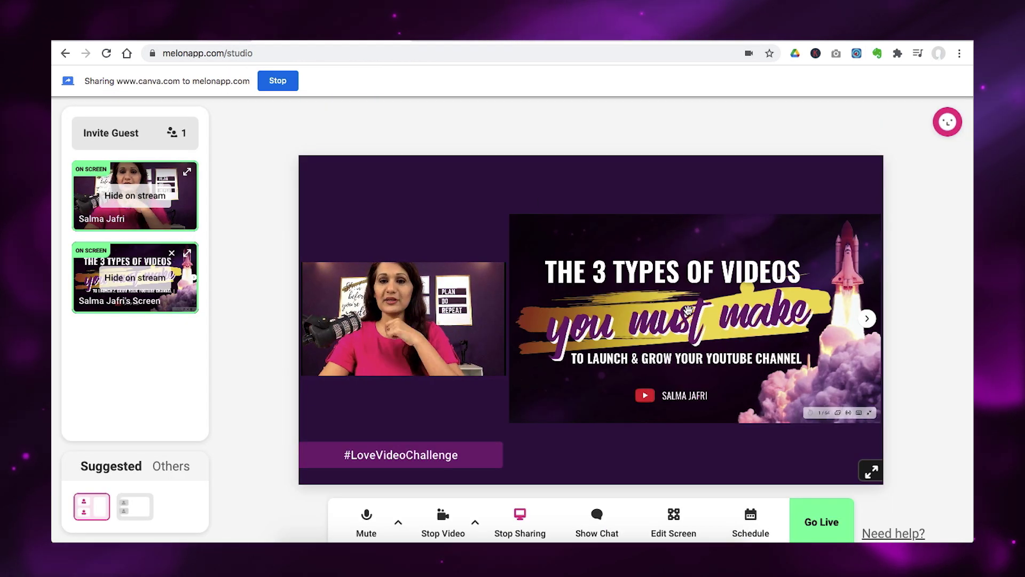
key("ctrl+Tab")
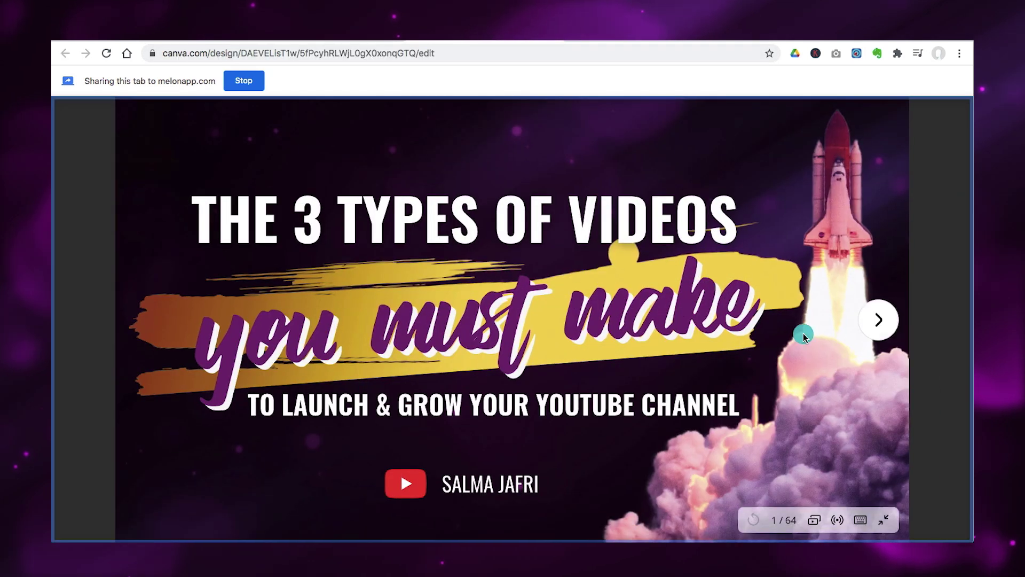
left_click(803, 334)
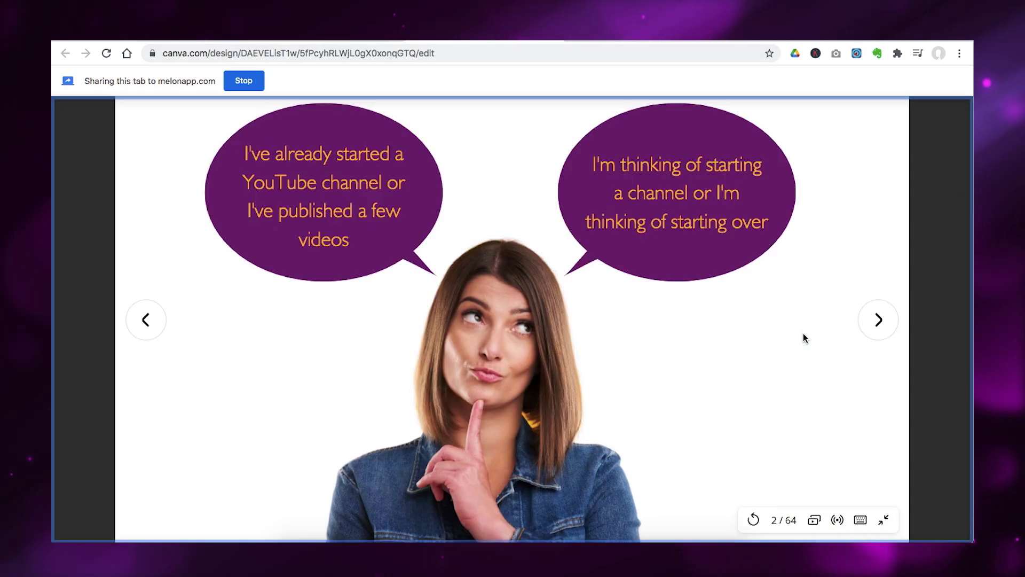
key("Left")
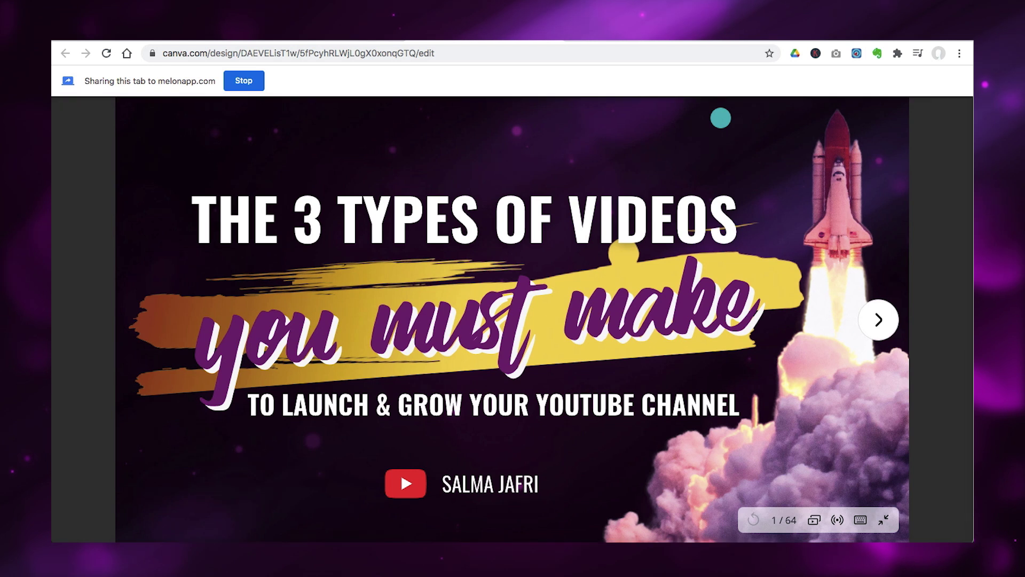
key("ctrl+Tab")
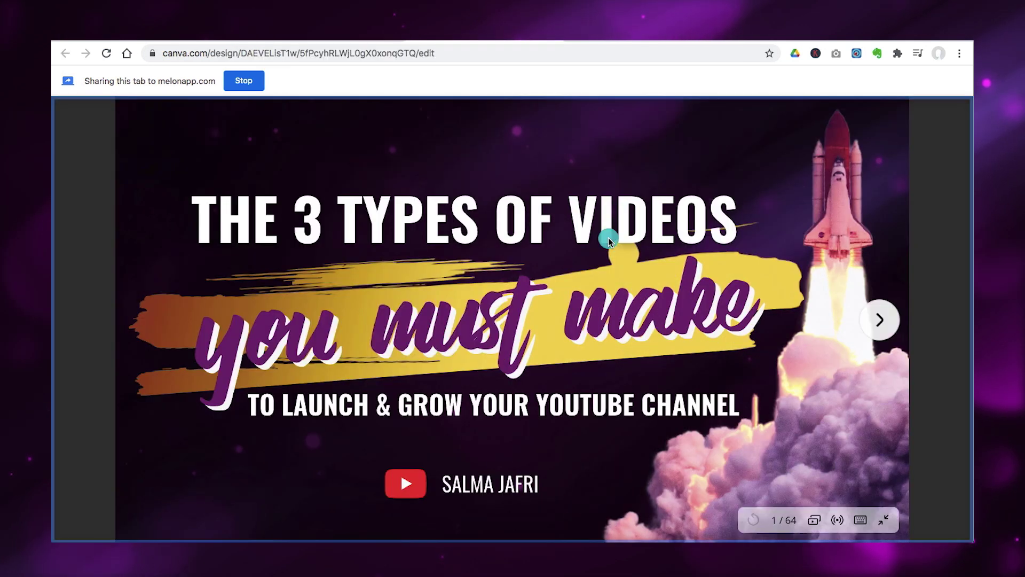
left_click(879, 320)
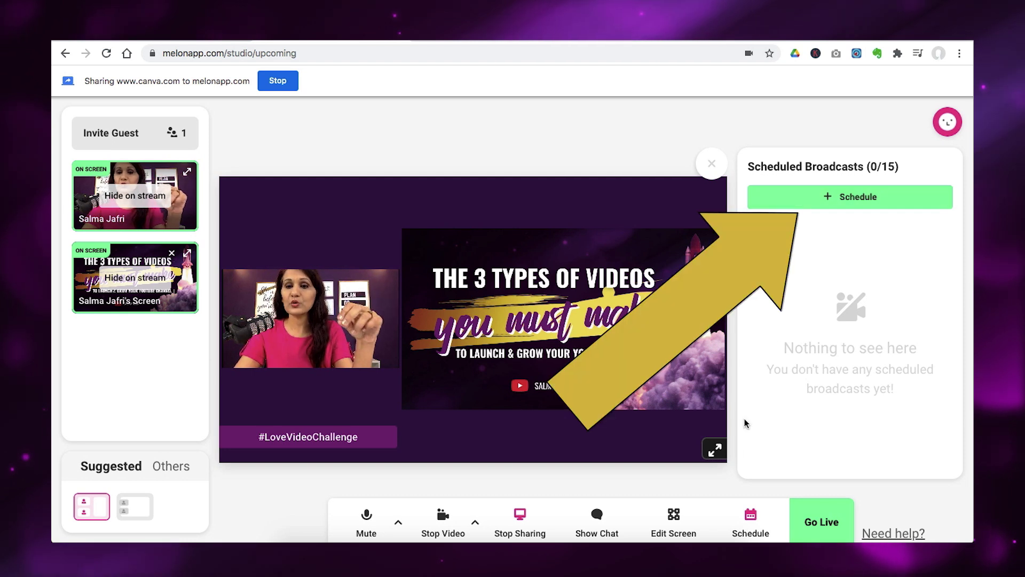
Start a new scheduled broadcast with the + Schedule button.
left_click(834, 198)
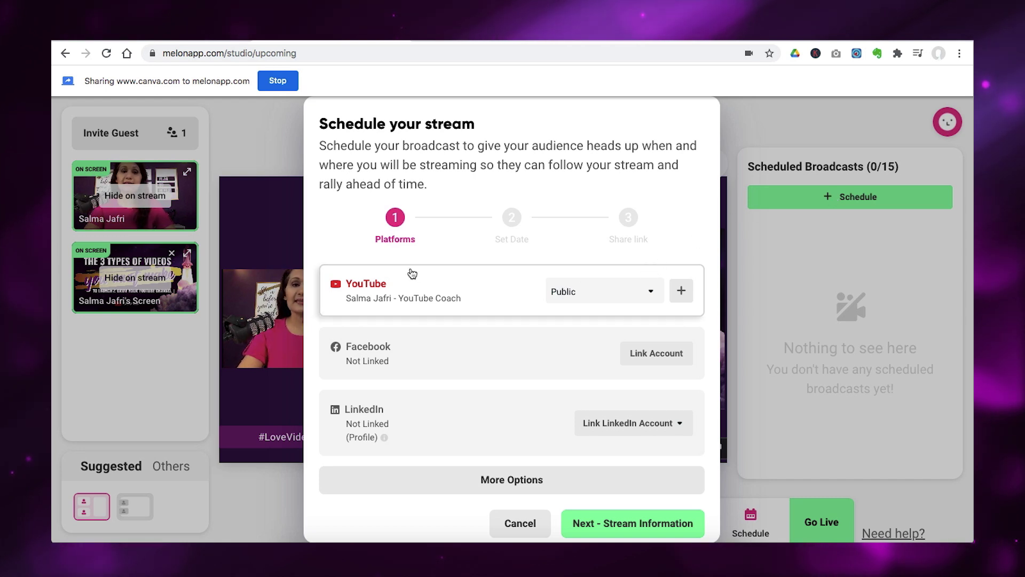
Set the YouTube broadcast privacy to Private and select YouTube as the streaming platform.
left_click(648, 290)
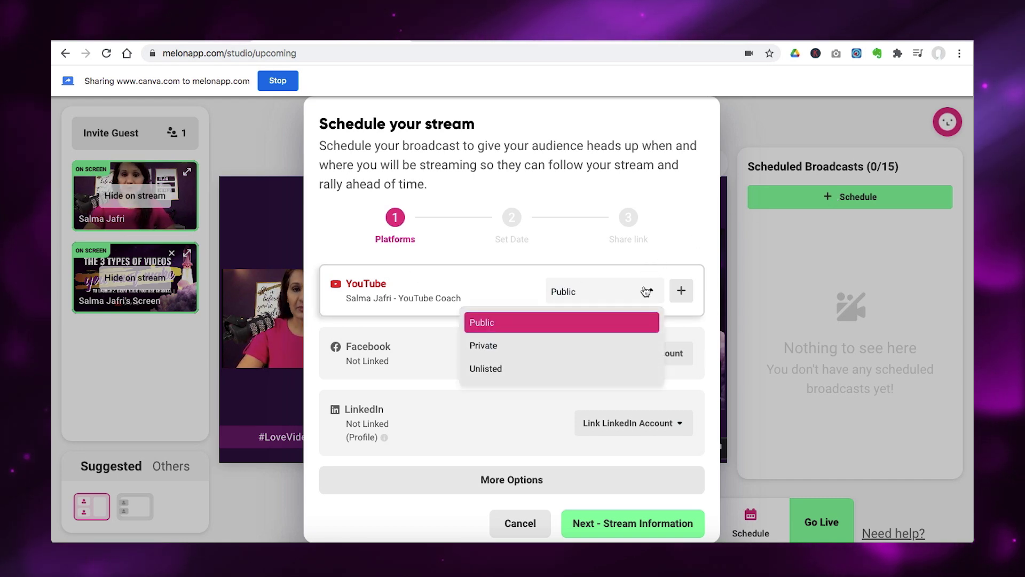
left_click(502, 348)
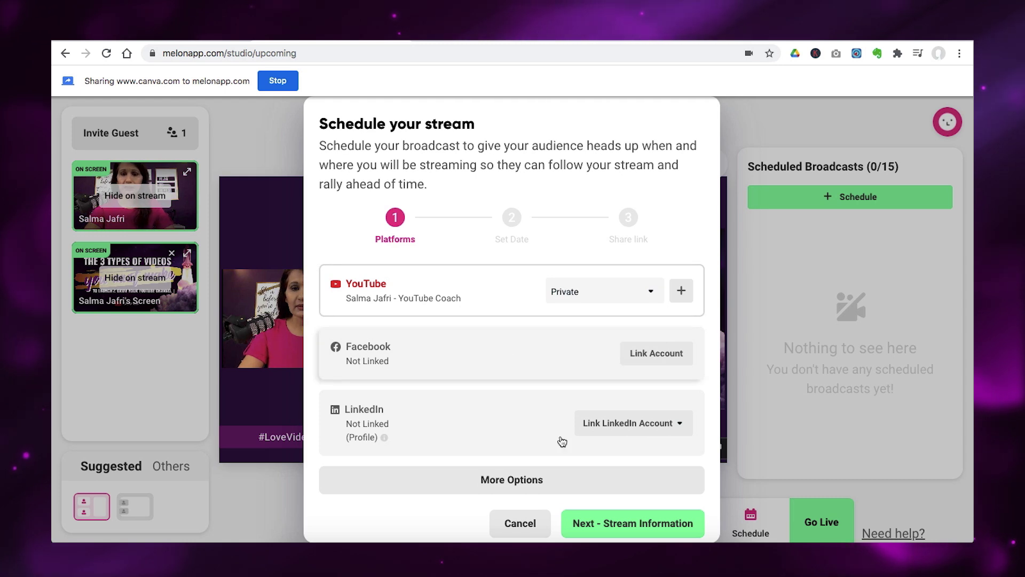
left_click(488, 295)
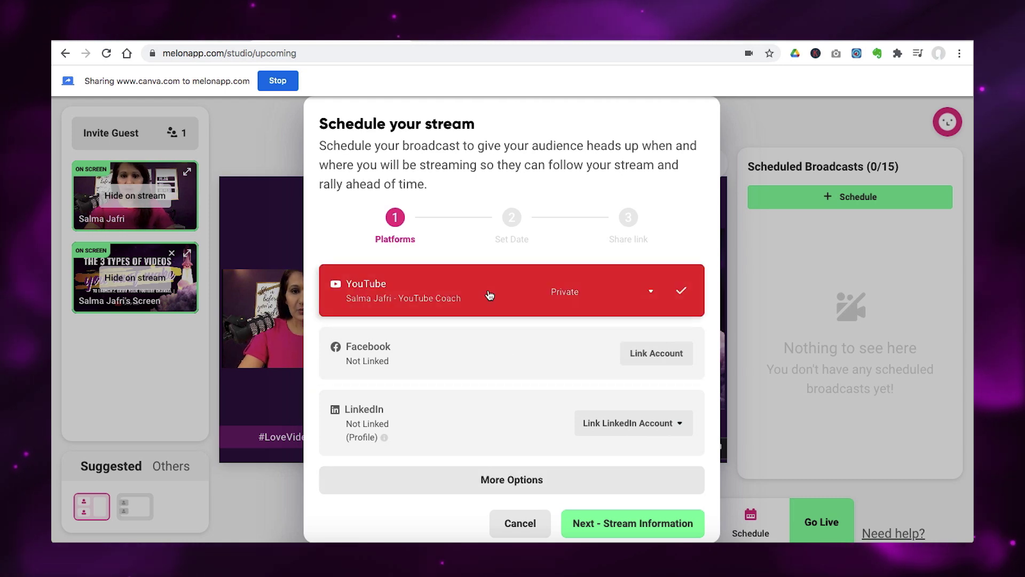
Continue to the Set Date step, review it, then return to the platforms step.
left_click(589, 525)
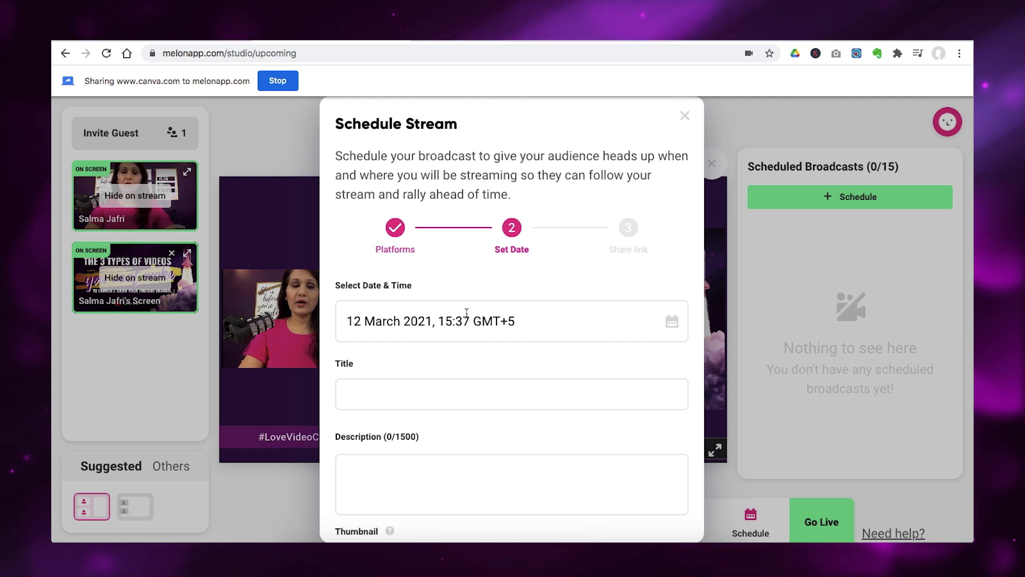
scroll(426, 438, "down", 3)
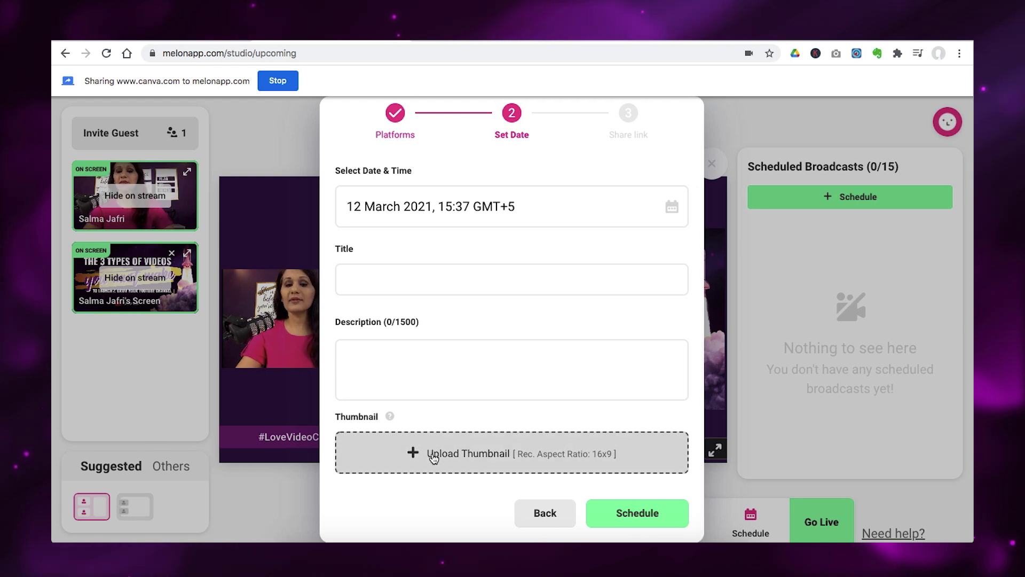
scroll(523, 361, "up", 3)
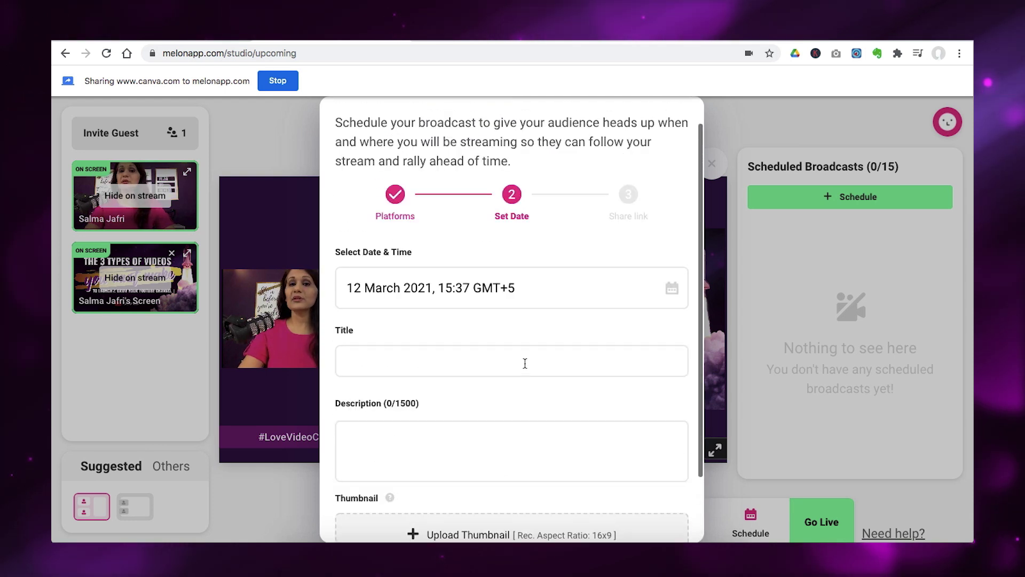
scroll(523, 362, "down", 3)
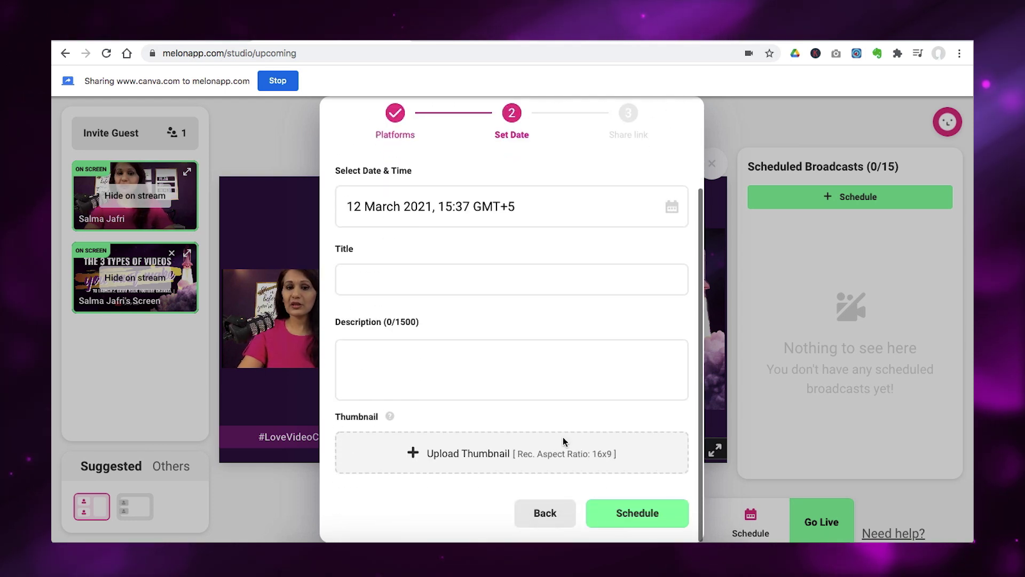
left_click(544, 513)
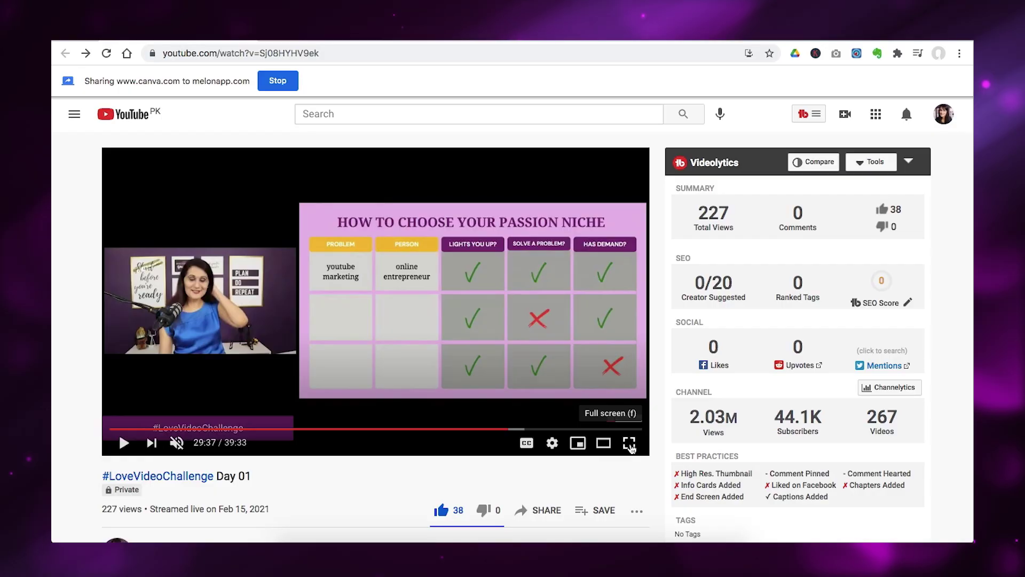
Resume playing the #LoveVideoChallenge Day 01 broadcast in the YouTube player.
left_click(631, 447)
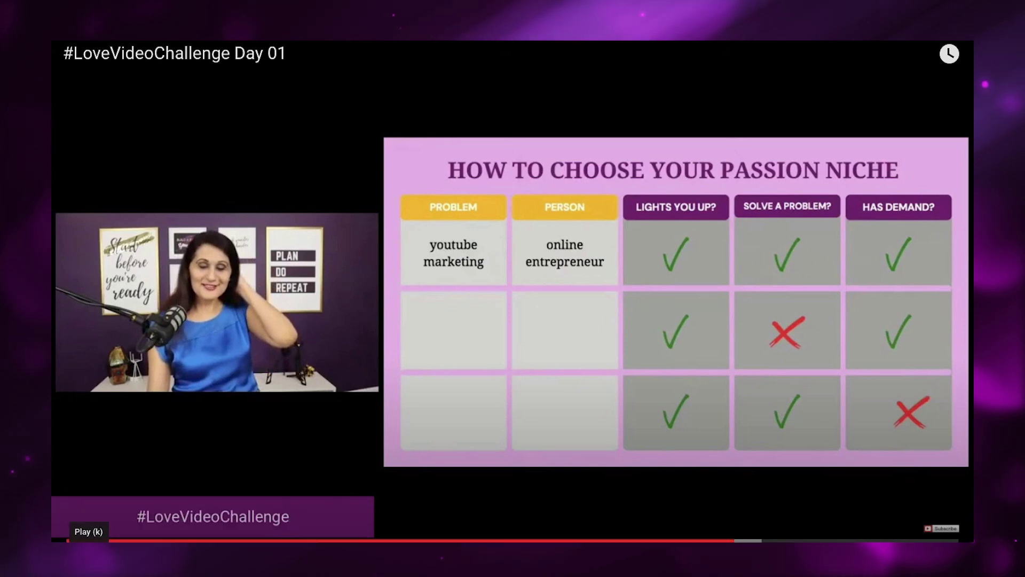
left_click(88, 552)
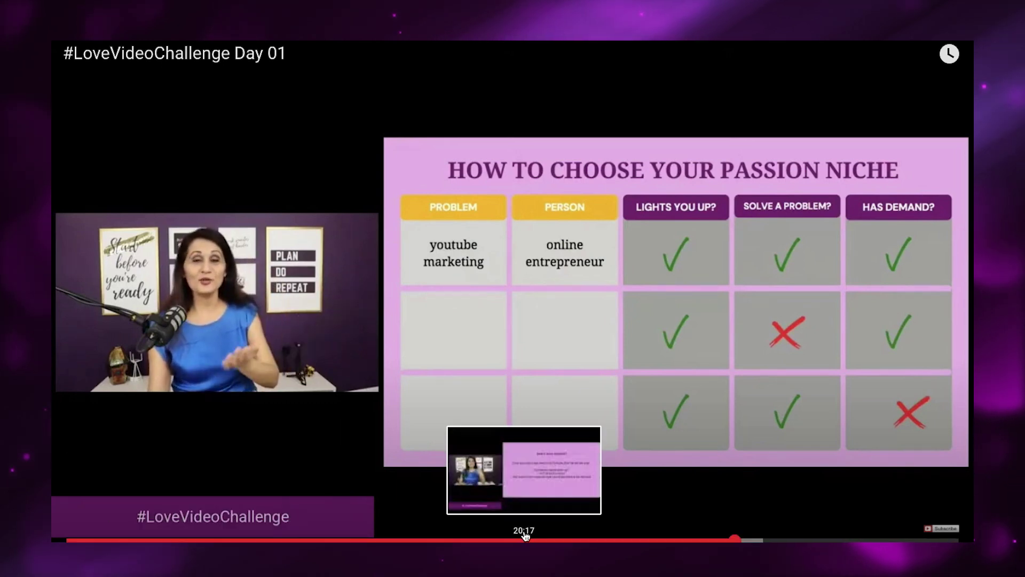
mouse_move(699, 384)
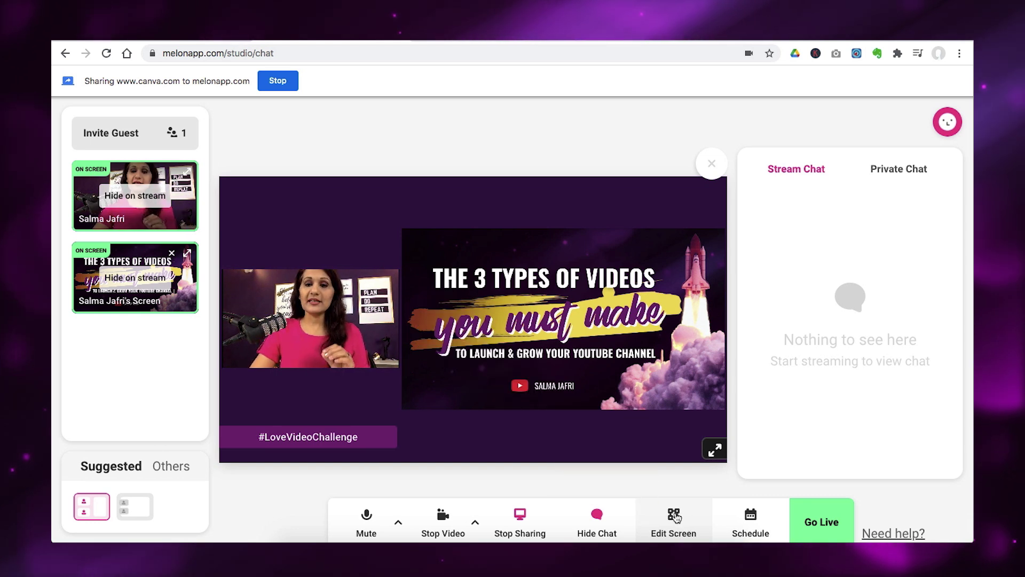
Open the Edit Screen overlay settings and switch on the Logo overlay to inspect its options.
left_click(675, 515)
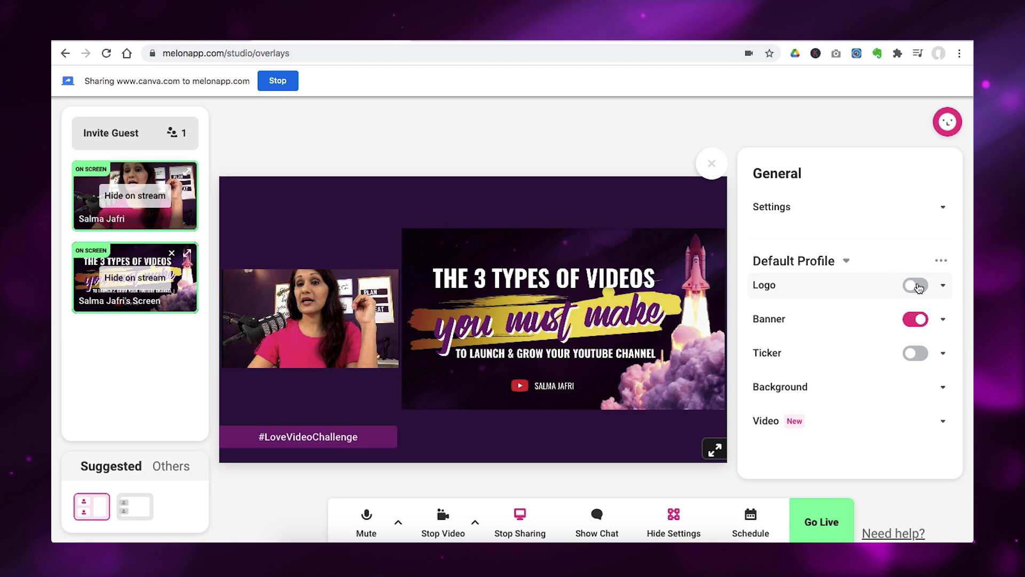
left_click(918, 286)
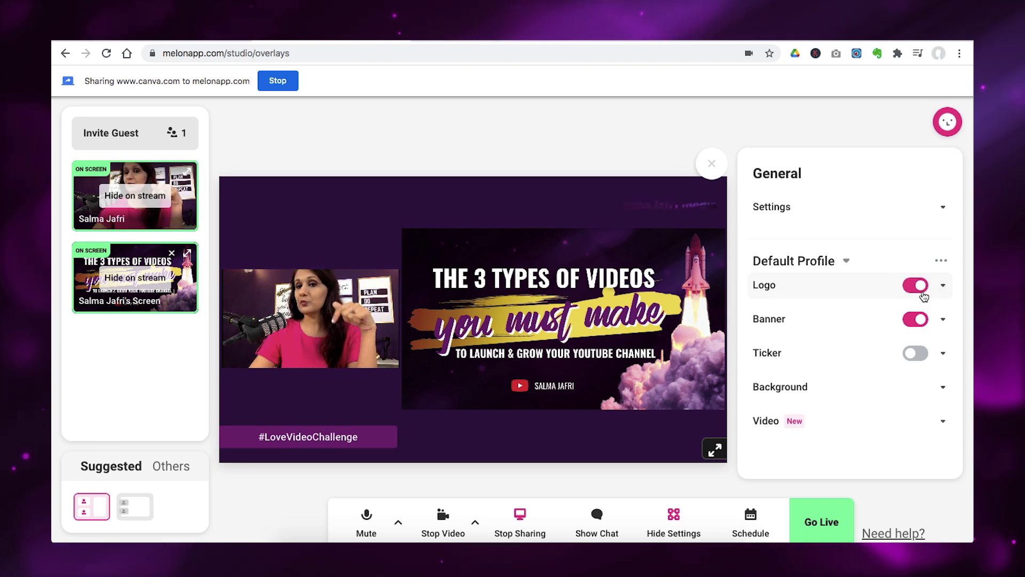
left_click(941, 286)
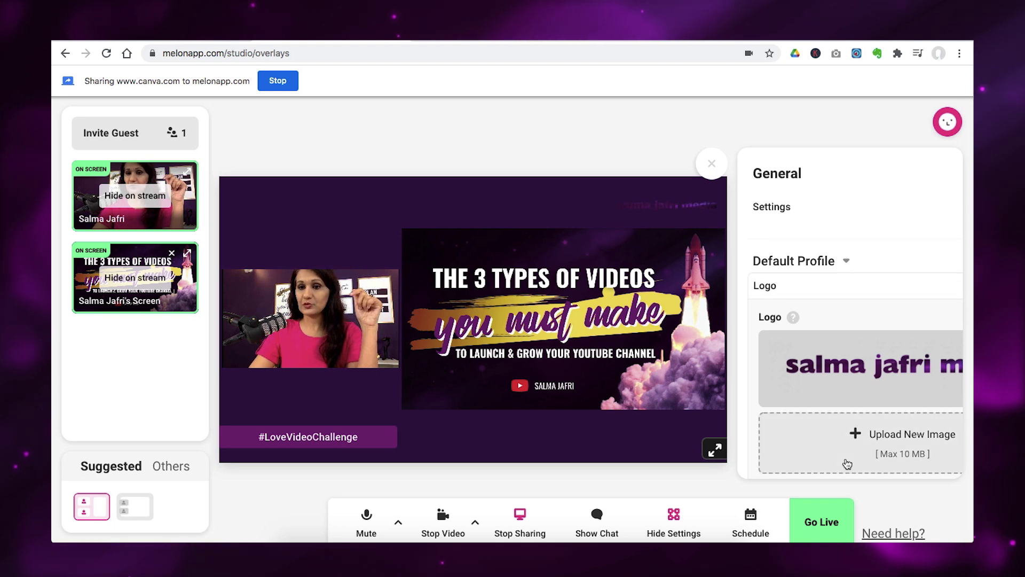
scroll(883, 293, "right", 5)
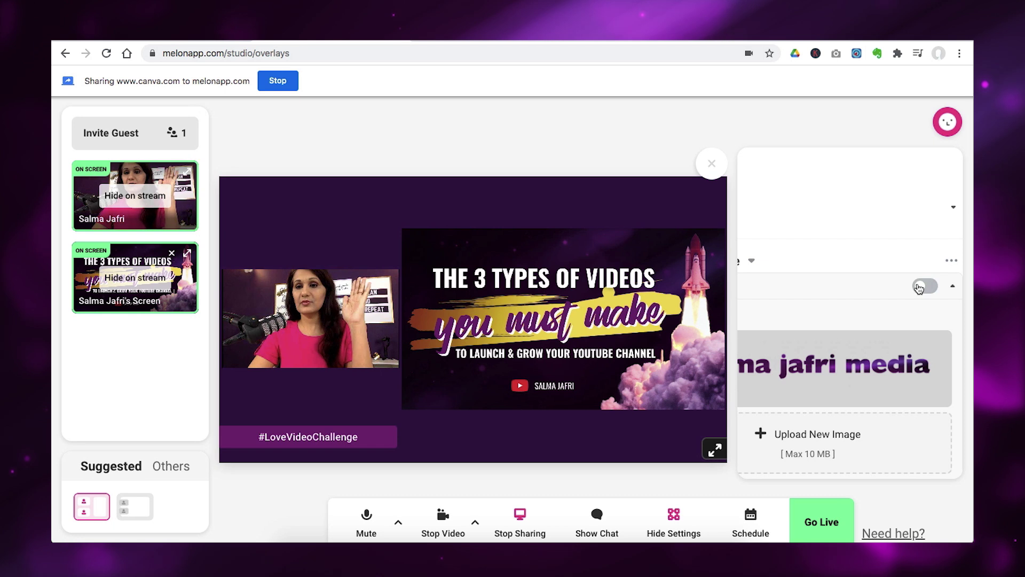
scroll(854, 302, "left", 4)
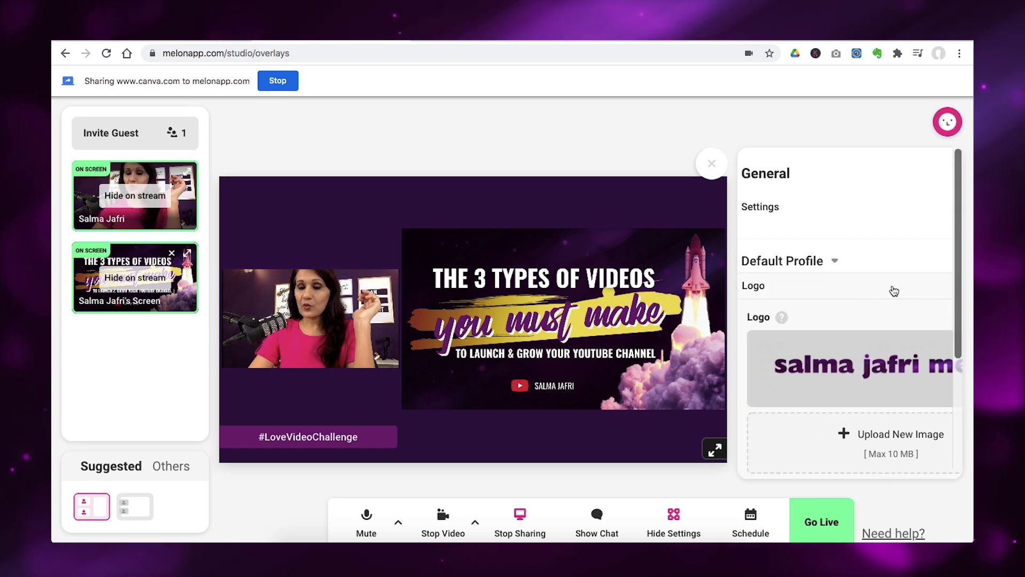
scroll(894, 291, "right", 5)
left_click(952, 290)
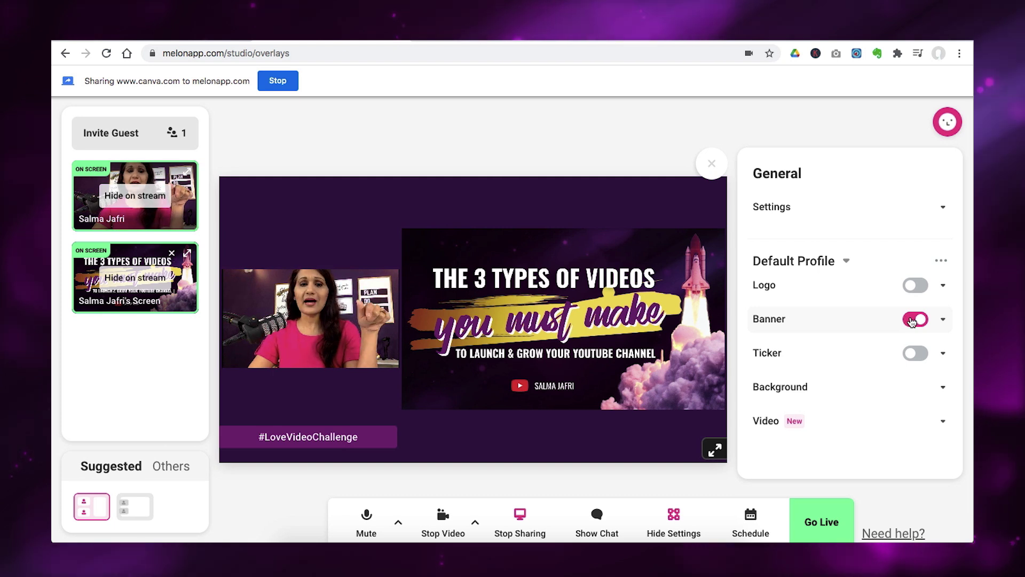
Replace the banner text #LoveVideoChallenge with #StartaYouTubeChannel.
left_click(914, 319)
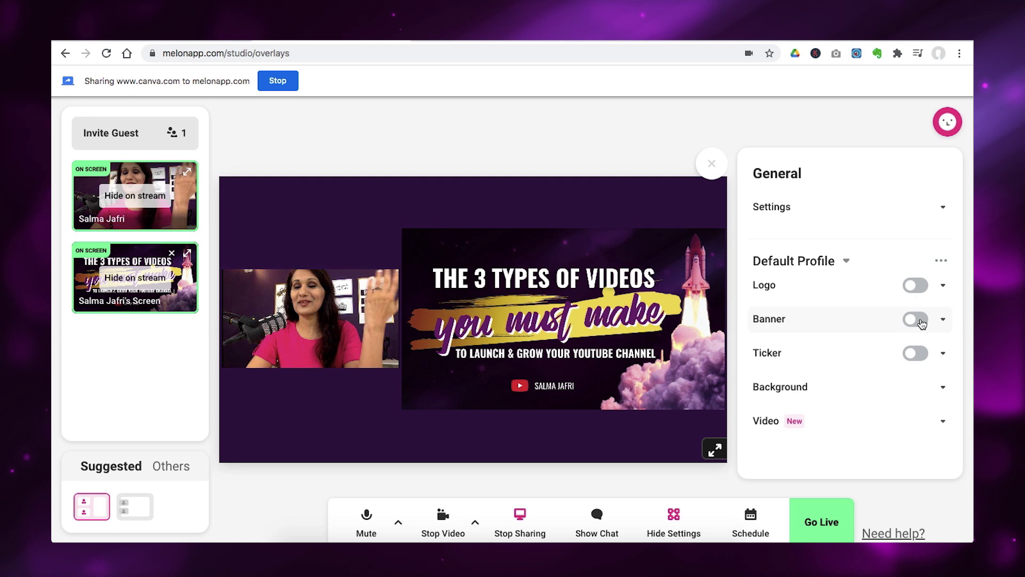
left_click(915, 319)
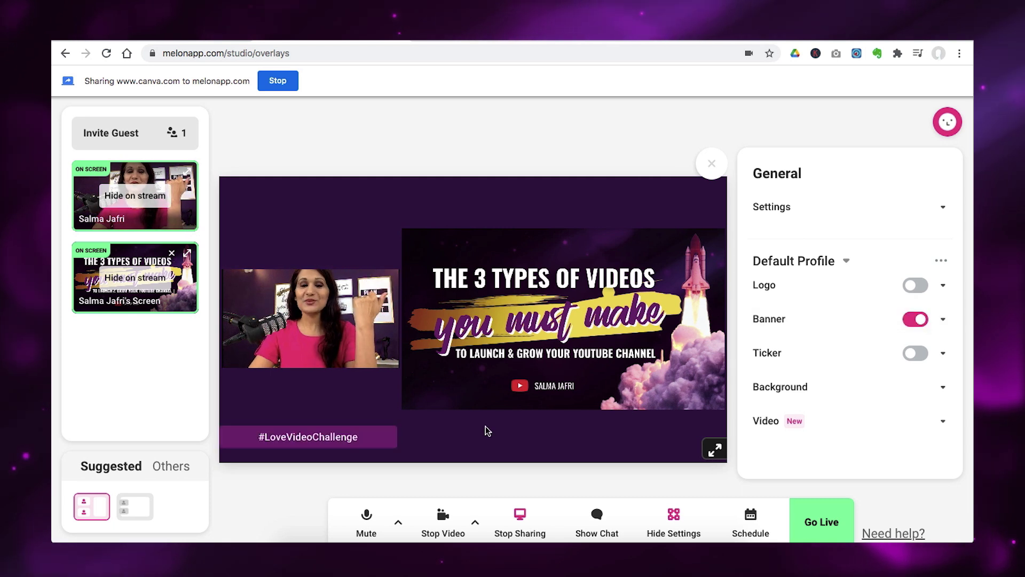
left_click(941, 321)
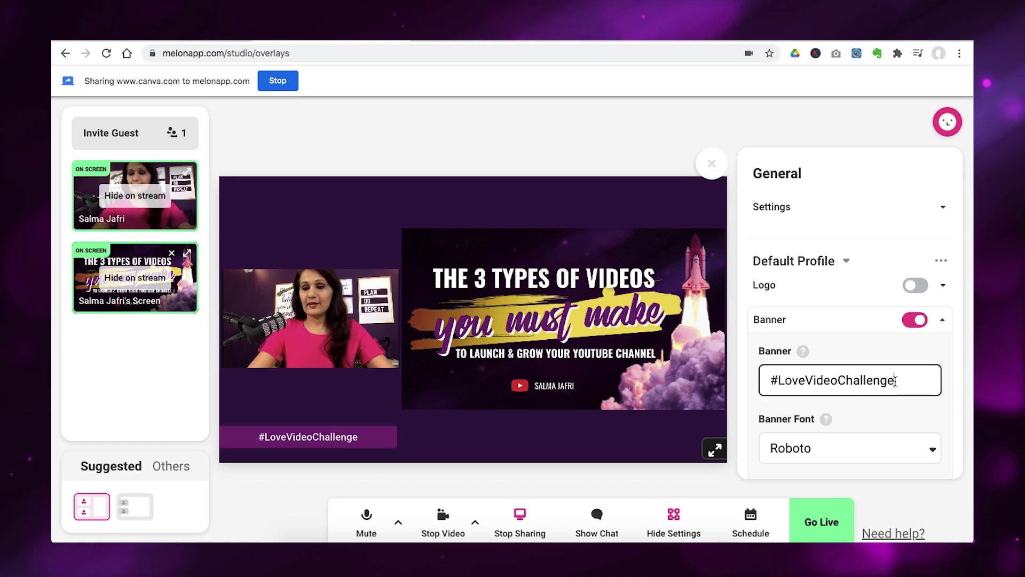
key("BackSpace")
key("BackSpace")
key("BackSpace")
key("BackSpace")
key("BackSpace")
key("BackSpace")
key("BackSpace")
key("BackSpace")
key("BackSpace")
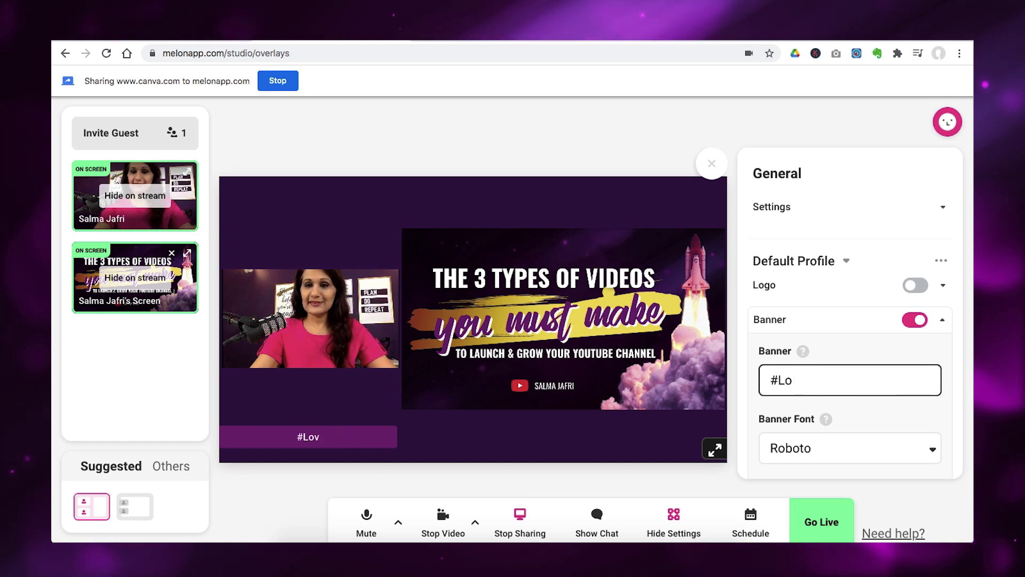
key("BackSpace")
key("BackSpace")
type("Starta")
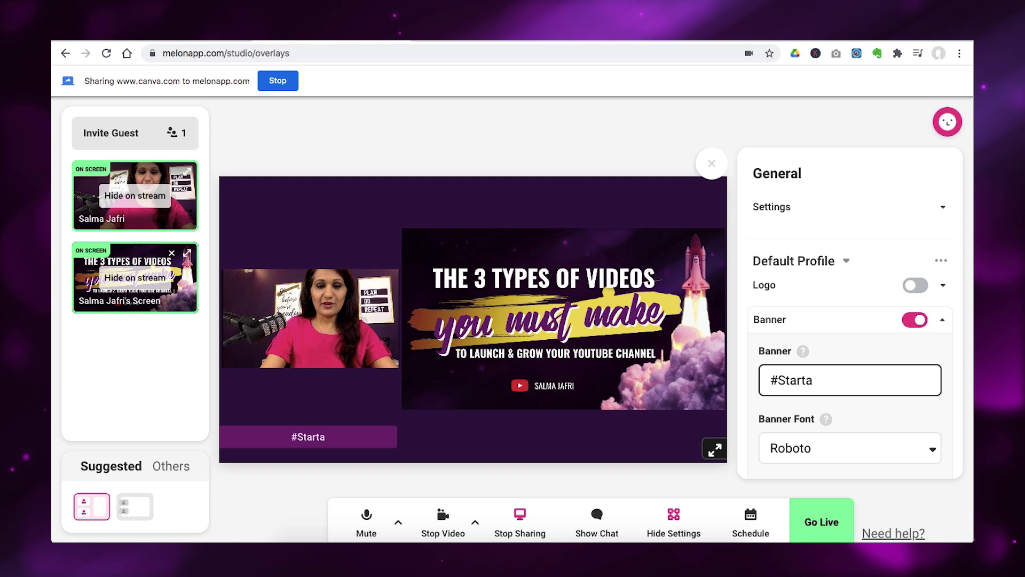
type("YouTubeCha")
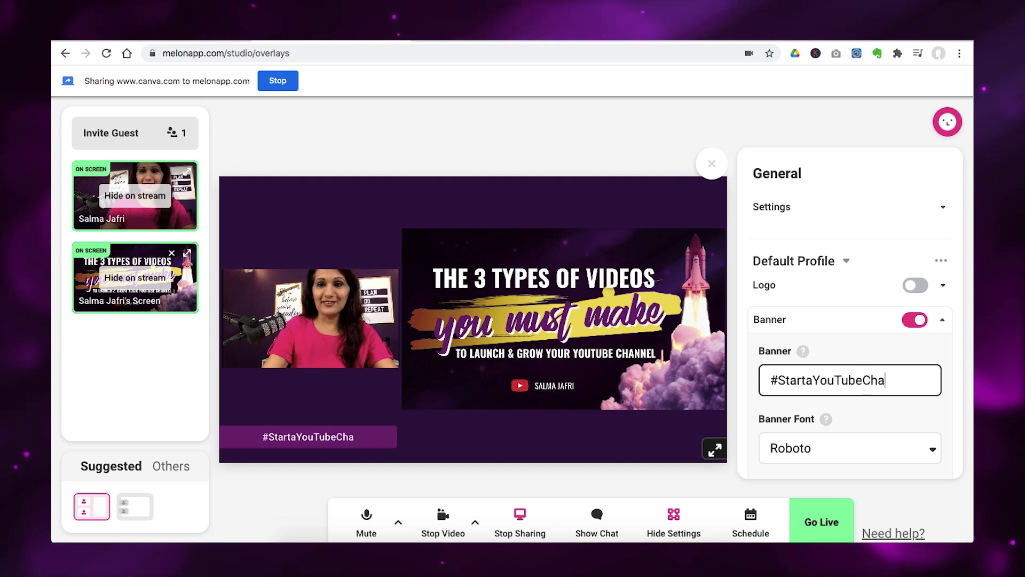
key("BackSpace")
key("BackSpace")
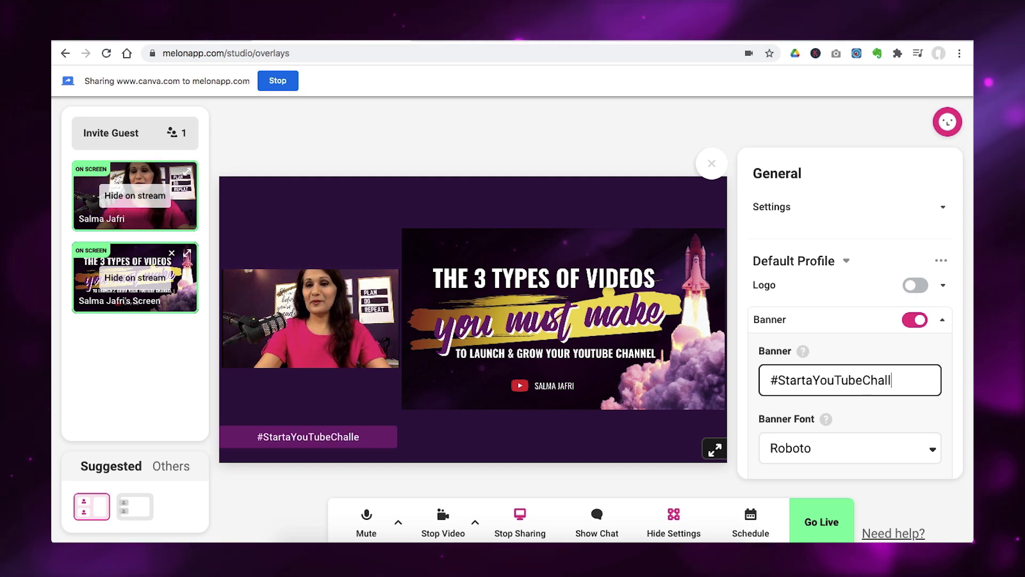
type("l")
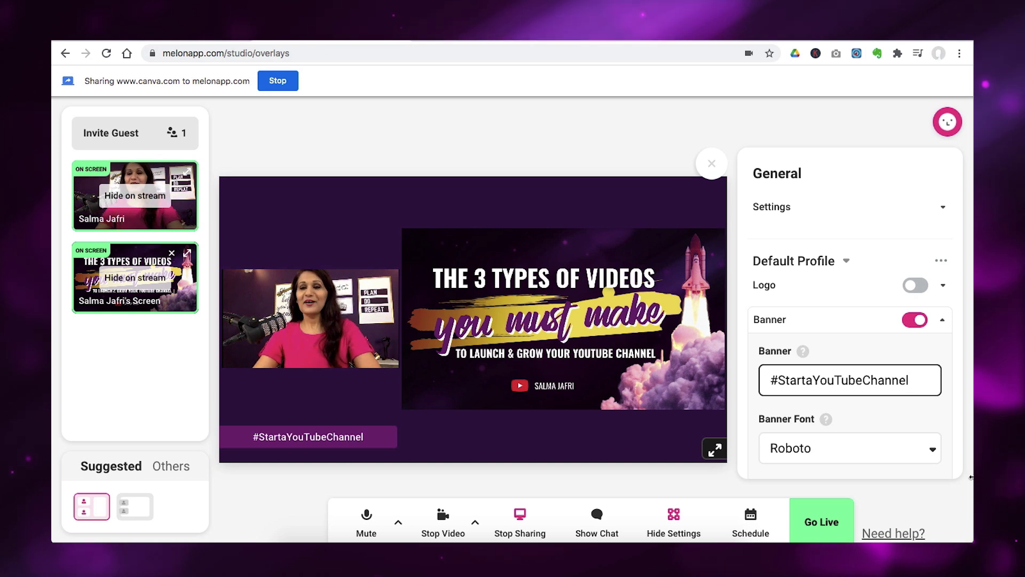
scroll(810, 424, "down", 3)
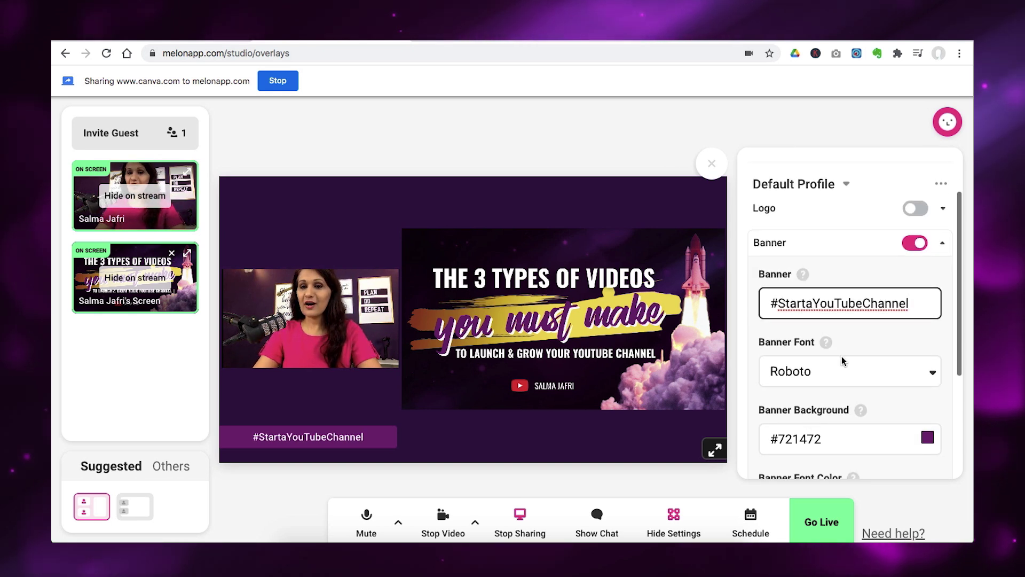
scroll(843, 361, "down", 6)
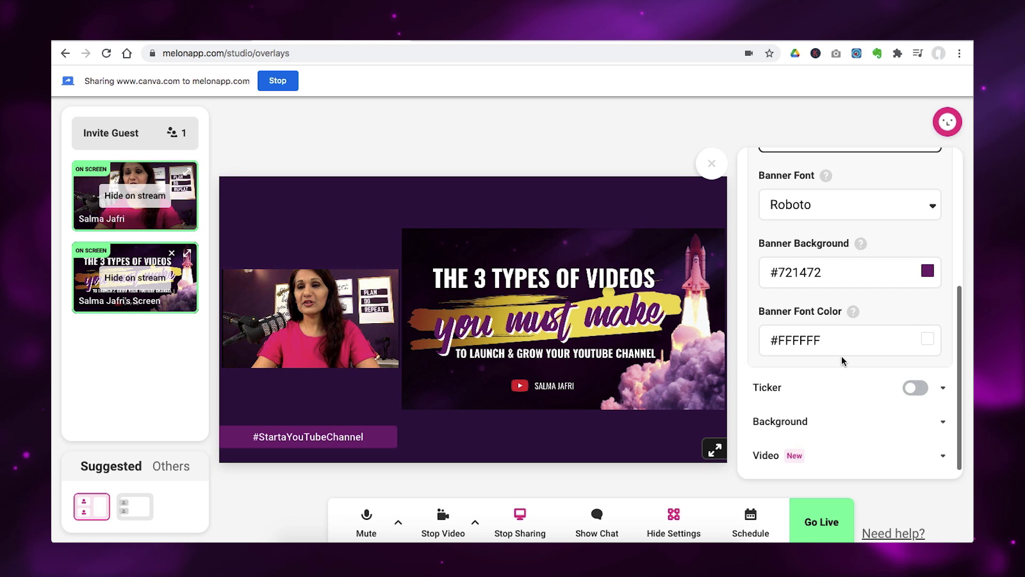
Turn on the Day 05 scrolling ticker to preview its text, then switch it back off.
left_click(876, 386)
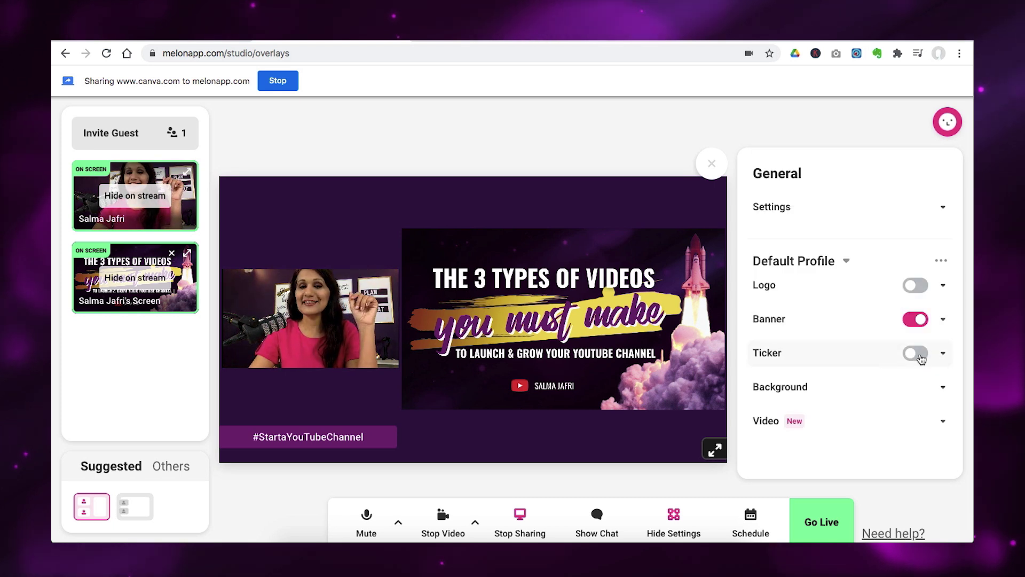
left_click(916, 354)
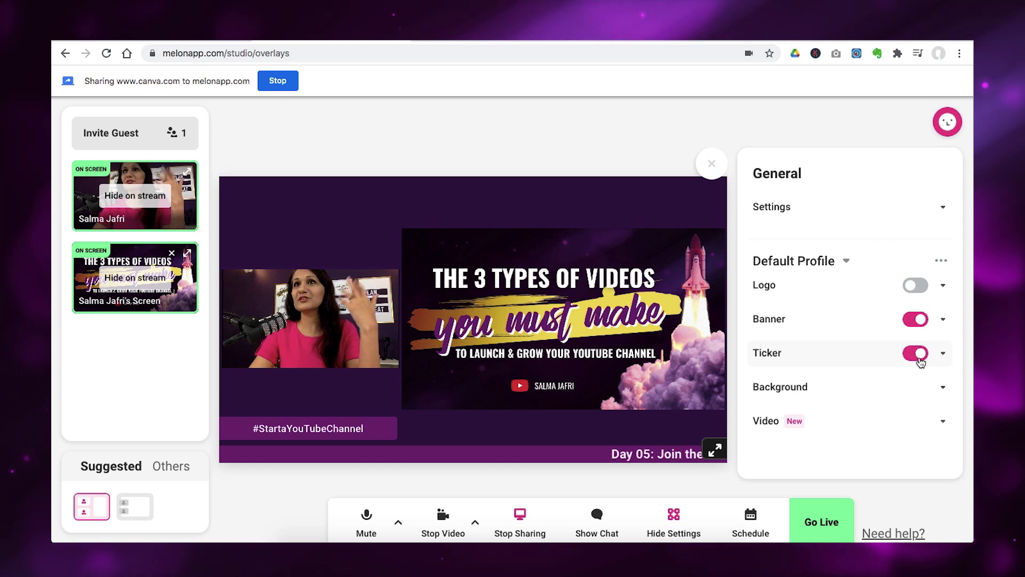
left_click(942, 357)
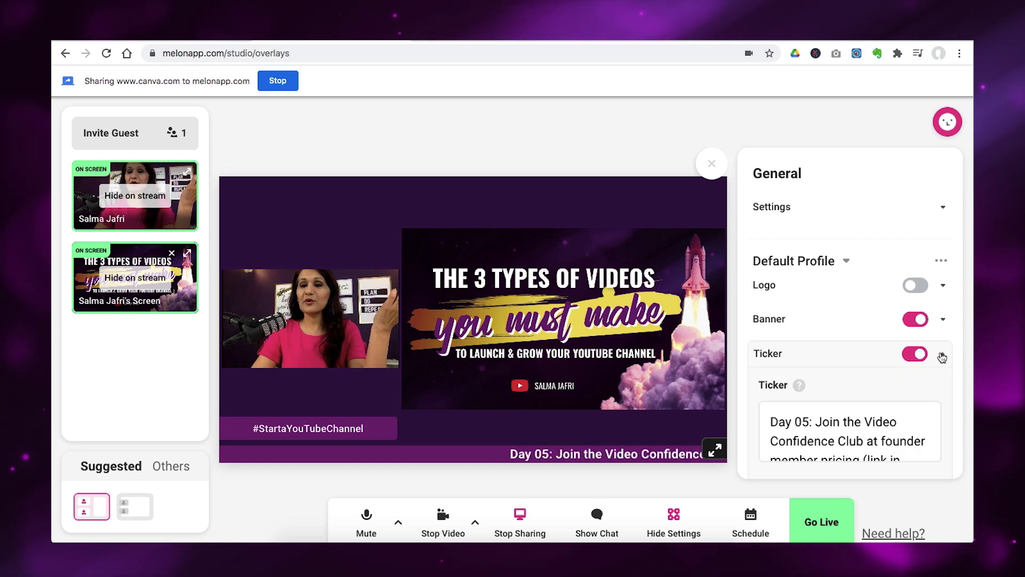
scroll(881, 407, "down", 1)
scroll(881, 407, "up", 1)
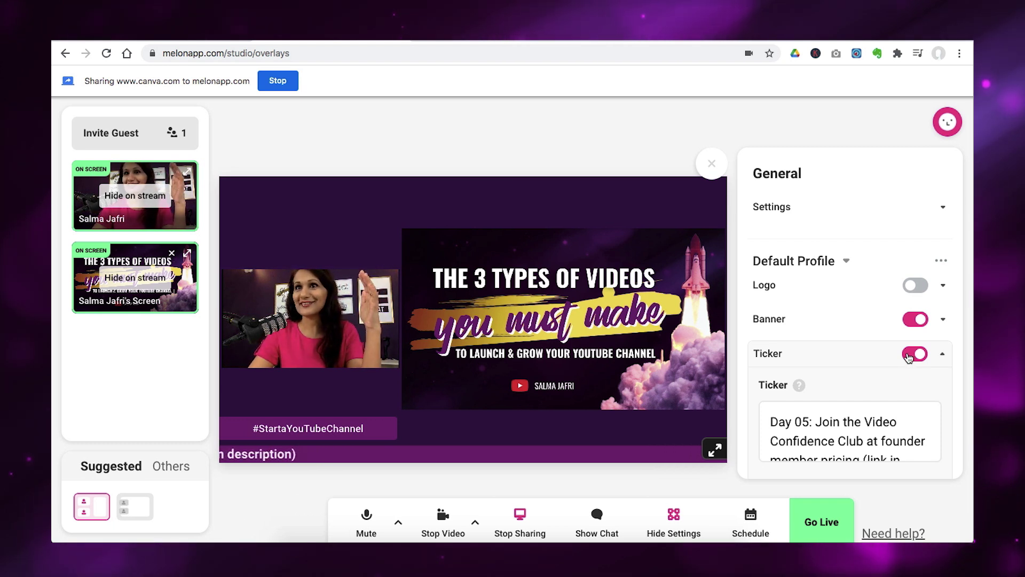
left_click(915, 354)
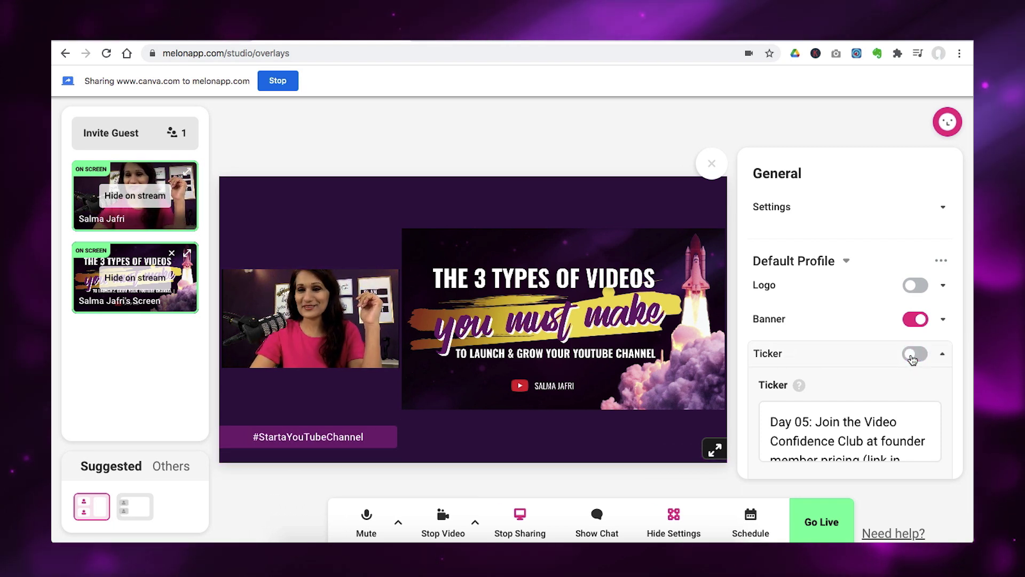
left_click(942, 354)
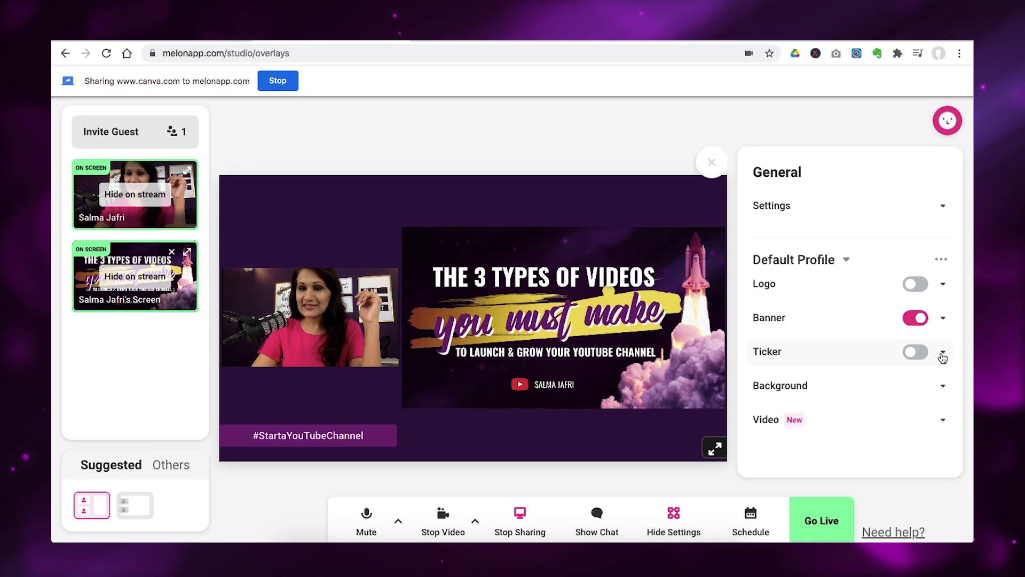
Set the stage background to dark purple after trying the pink-blue and rainbow gradient presets.
left_click(942, 391)
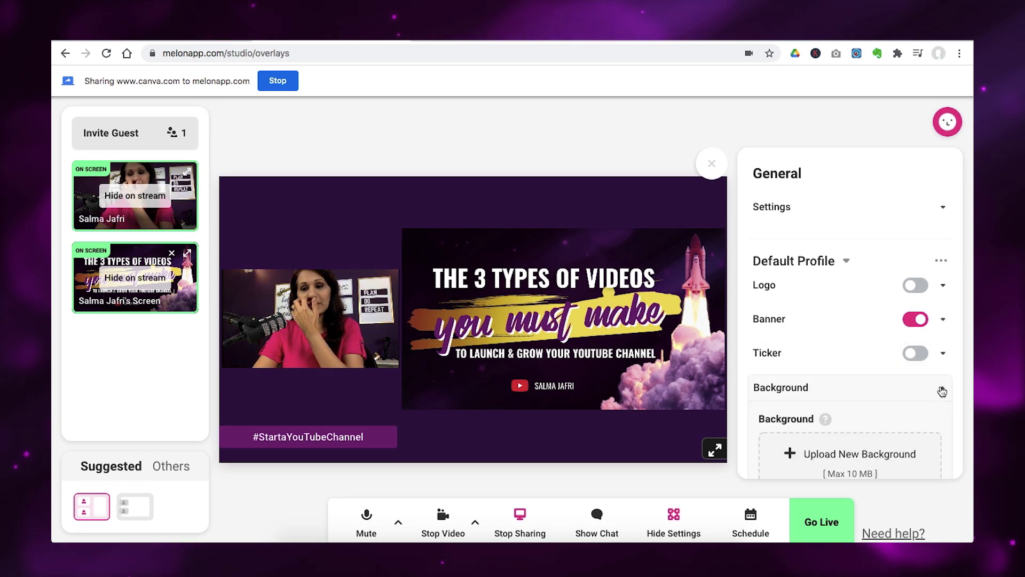
scroll(913, 431, "down", 5)
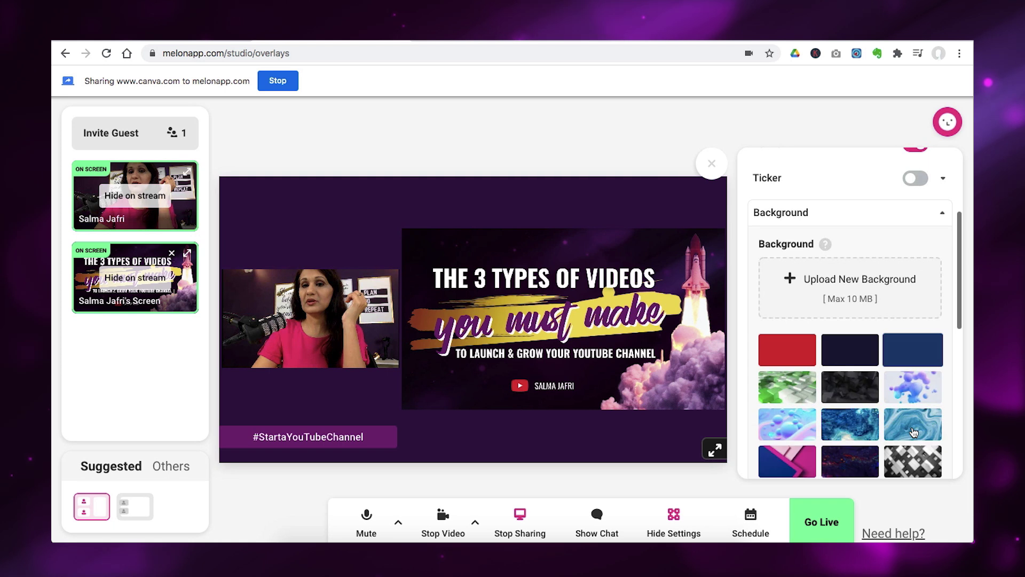
scroll(913, 431, "down", 3)
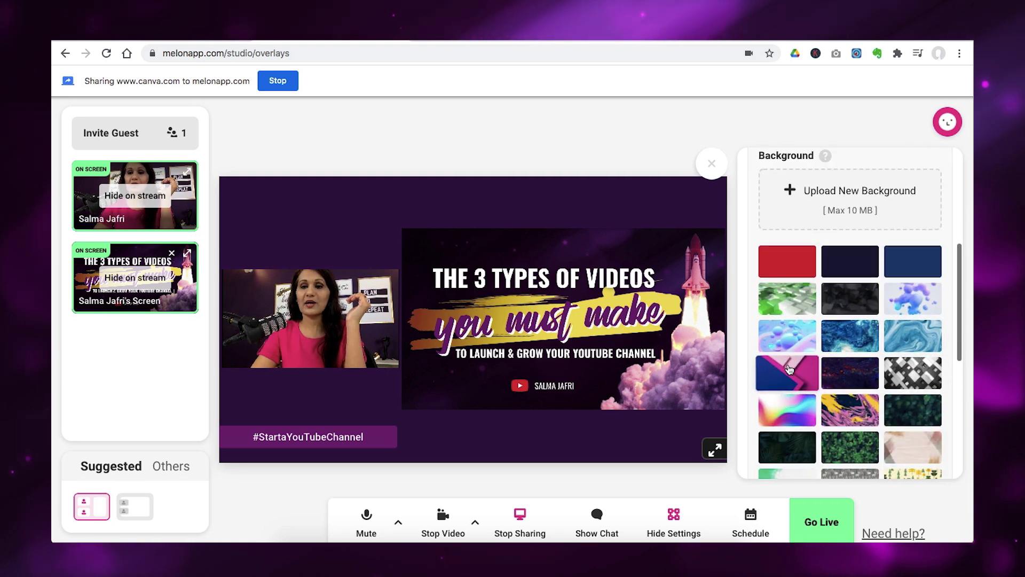
left_click(789, 369)
left_click(782, 404)
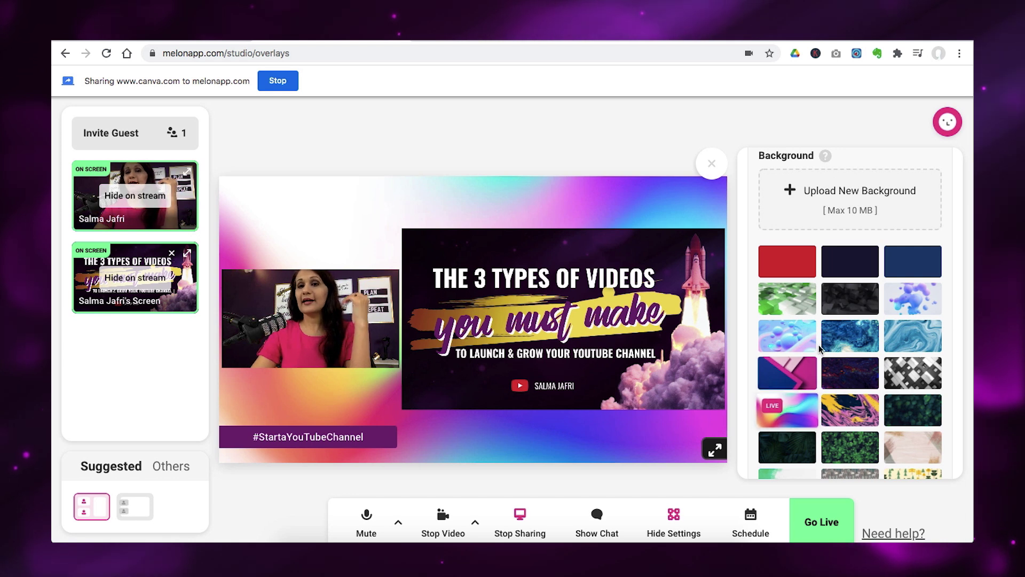
scroll(821, 348, "down", 5)
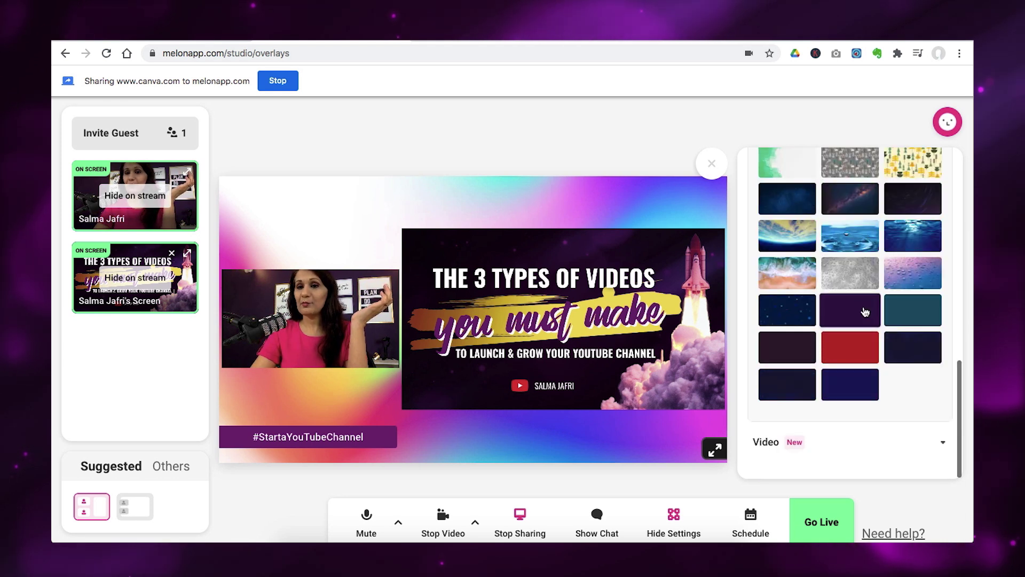
left_click(859, 308)
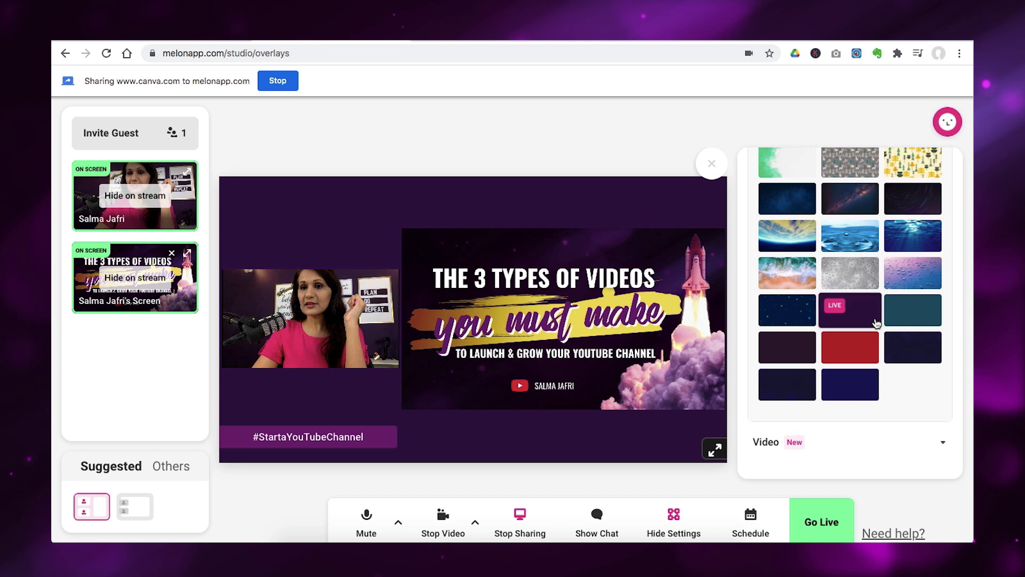
scroll(877, 323, "up", 10)
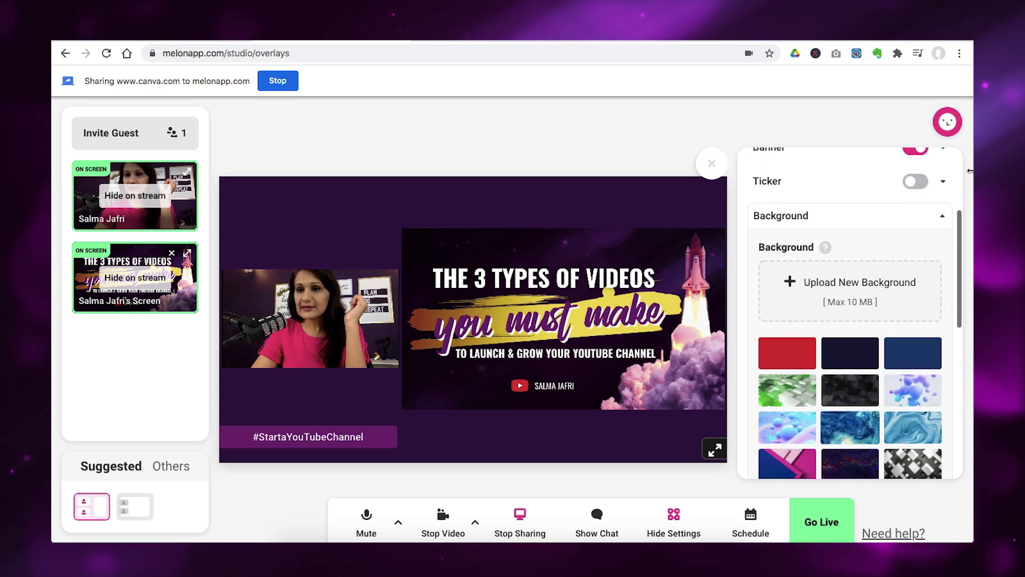
Expand the Video (New) section to browse the 30- and 10-second countdown clips and upload option.
left_click(941, 218)
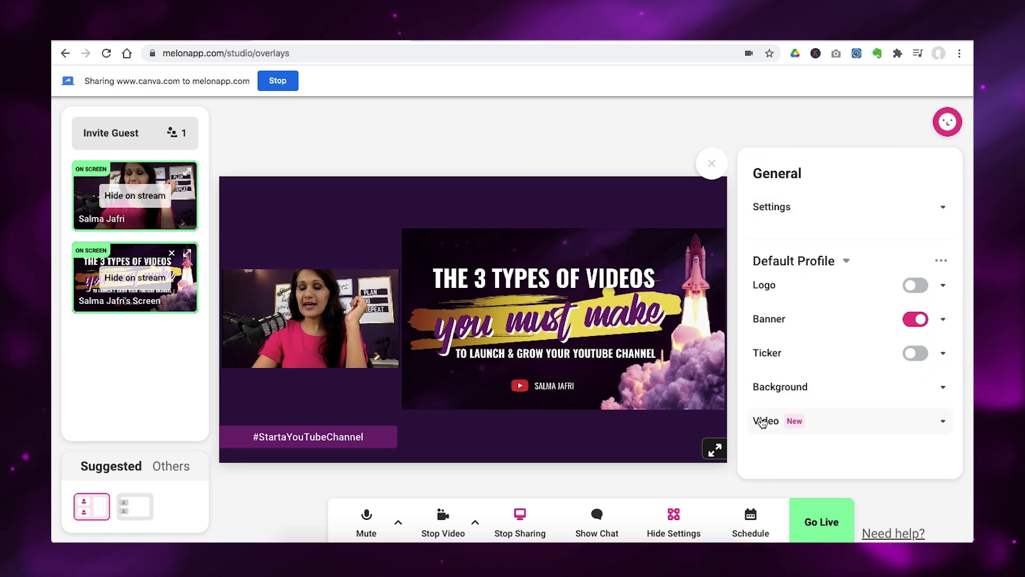
left_click(943, 423)
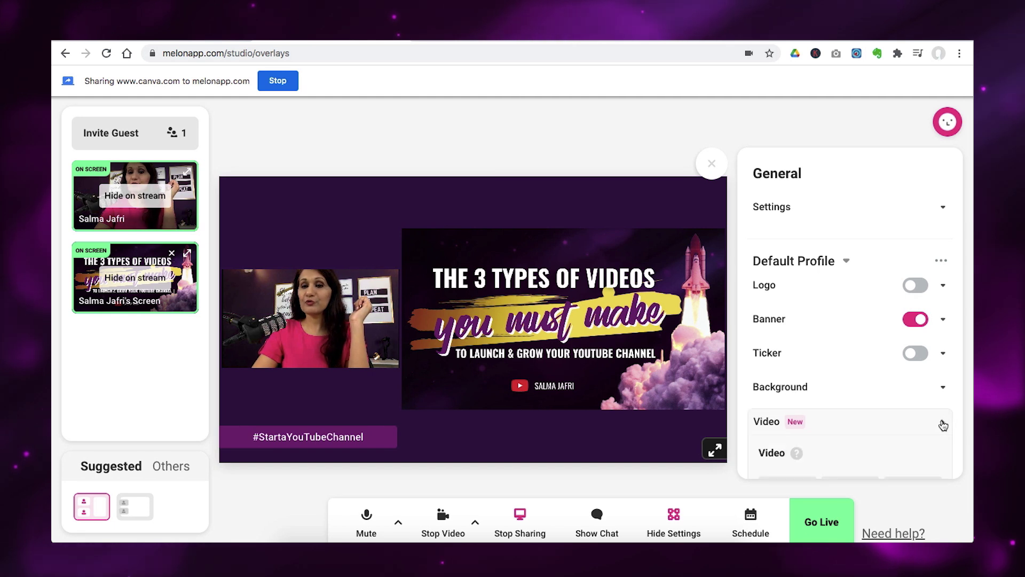
scroll(836, 437, "down", 5)
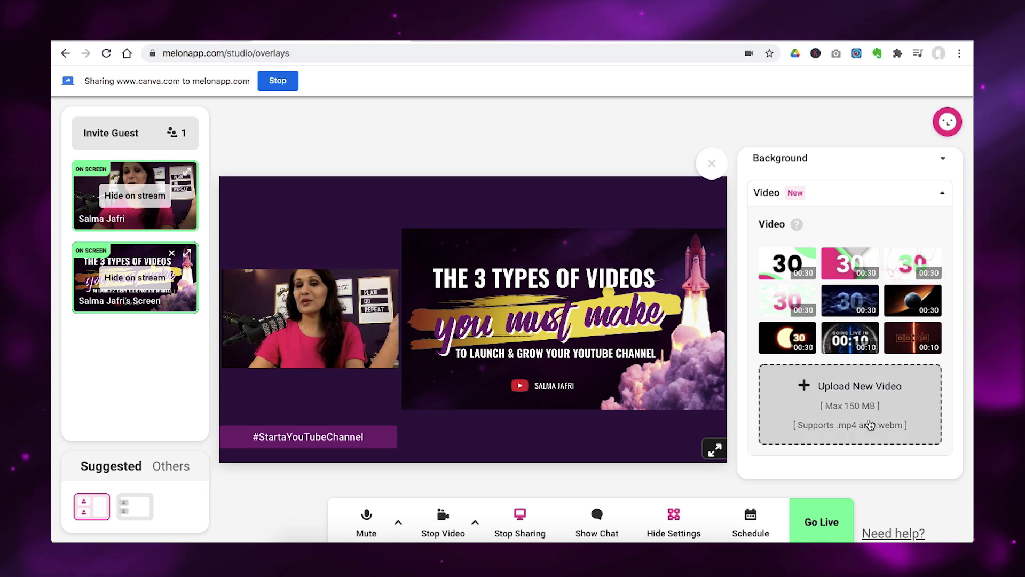
scroll(870, 424, "up", 5)
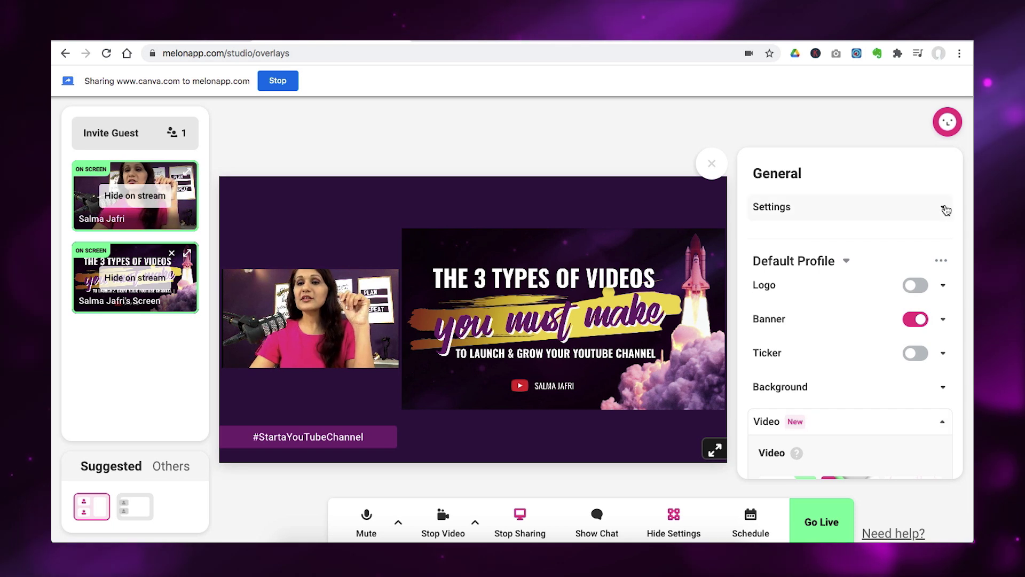
left_click(944, 211)
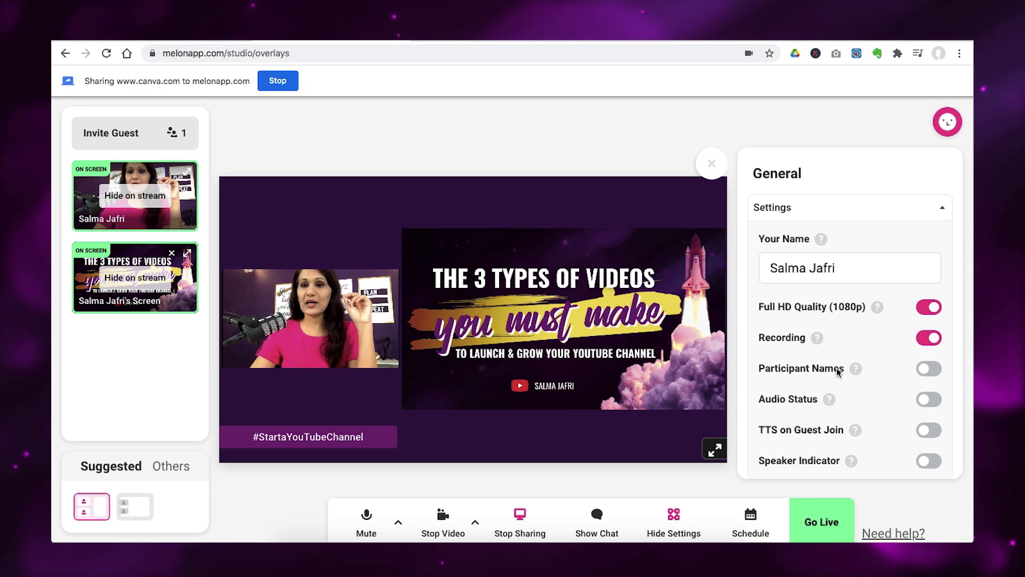
left_click(942, 209)
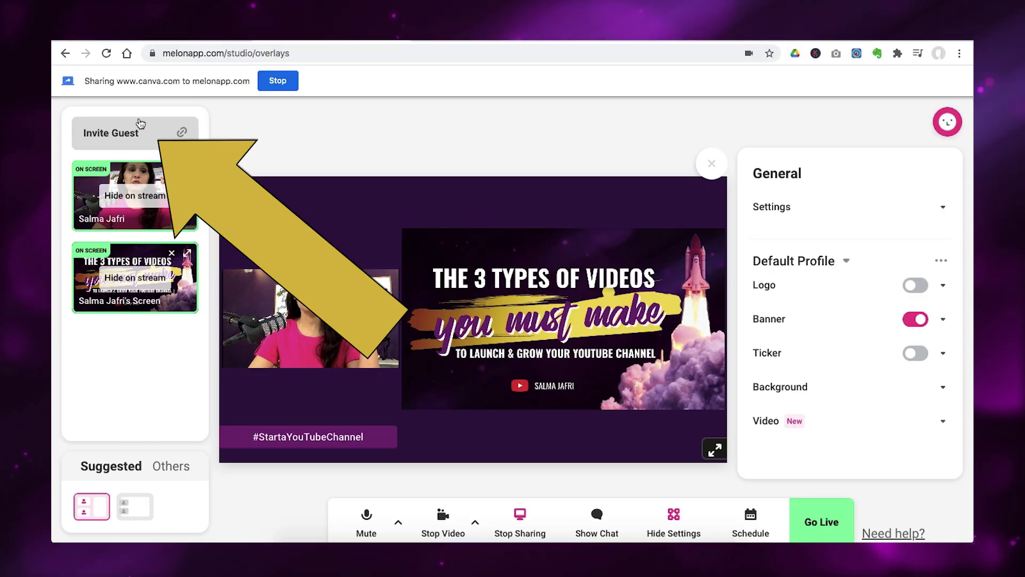
Open the Invite Guests dialog to get a shareable guest link.
left_click(108, 134)
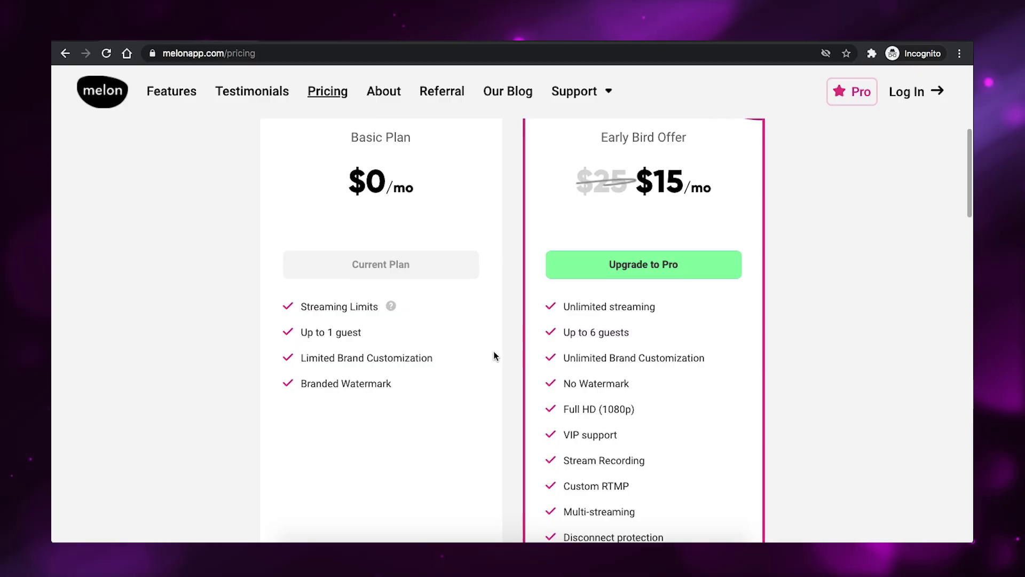
scroll(494, 355, "up", 1)
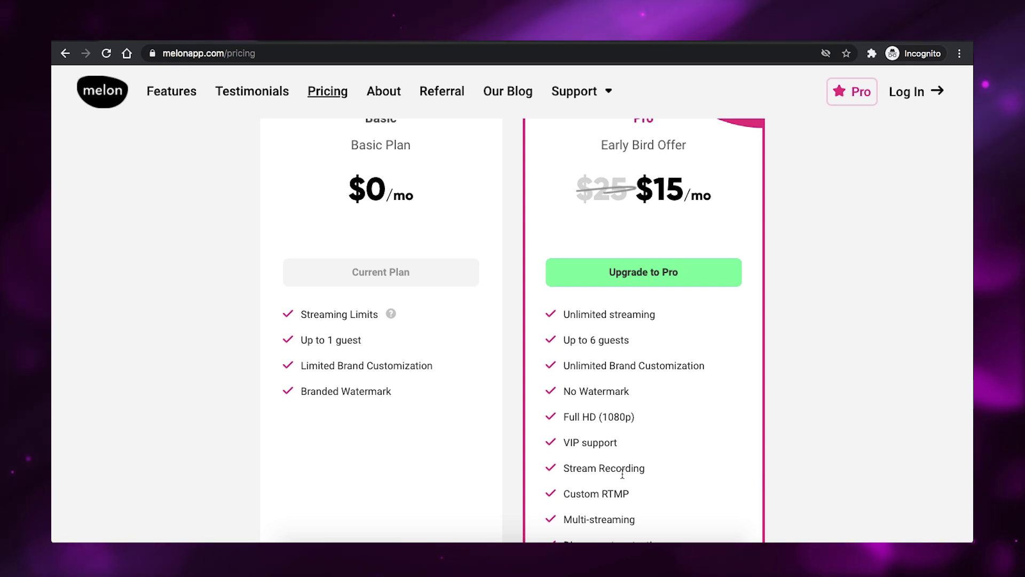
scroll(620, 459, "up", 3)
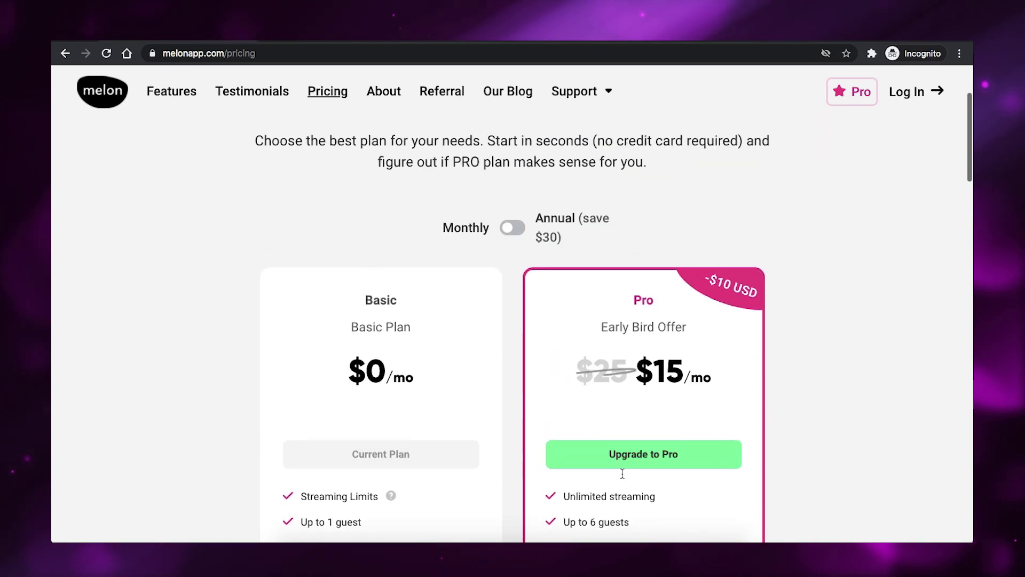
left_click(514, 228)
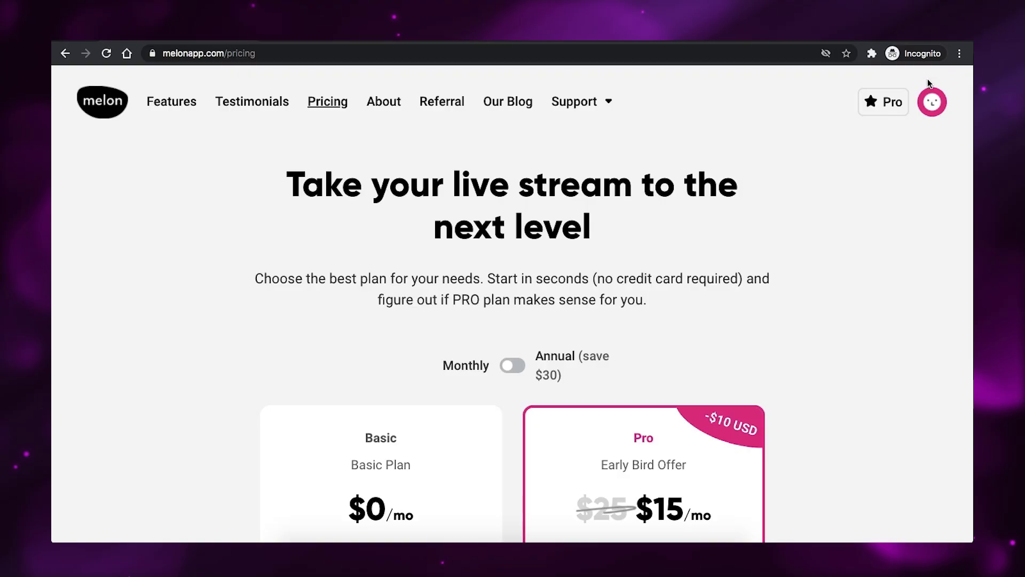
Open account Settings from the avatar menu and view the Referrals page.
left_click(936, 107)
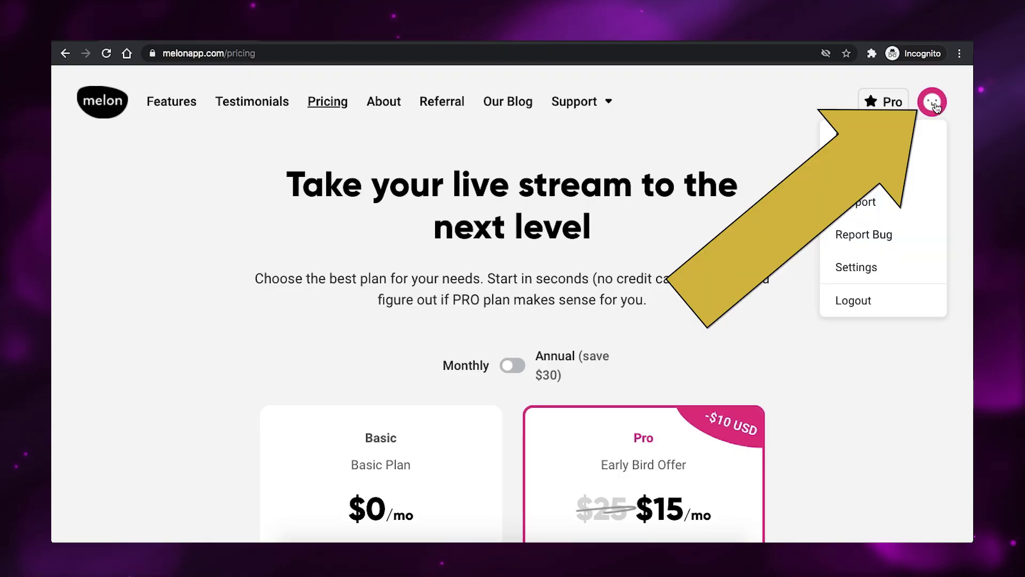
left_click(864, 268)
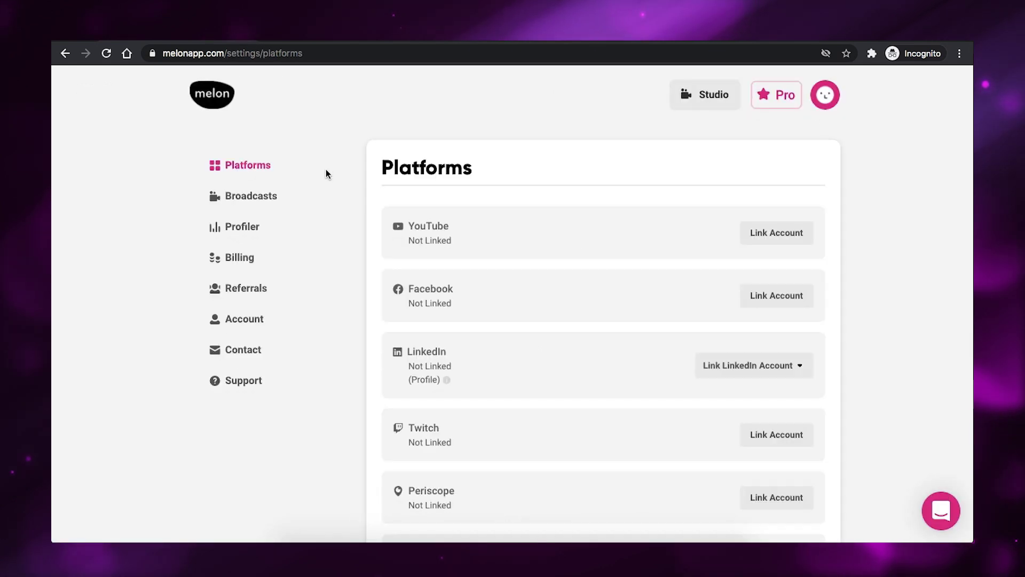
left_click(234, 288)
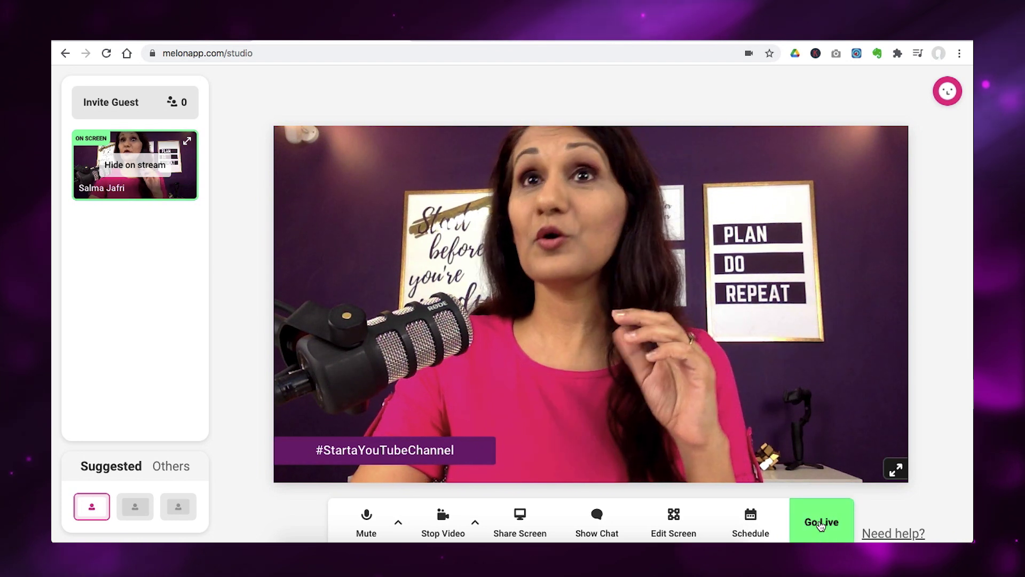
Start a Record Only broadcast setup titled 'test', then cancel it.
left_click(821, 525)
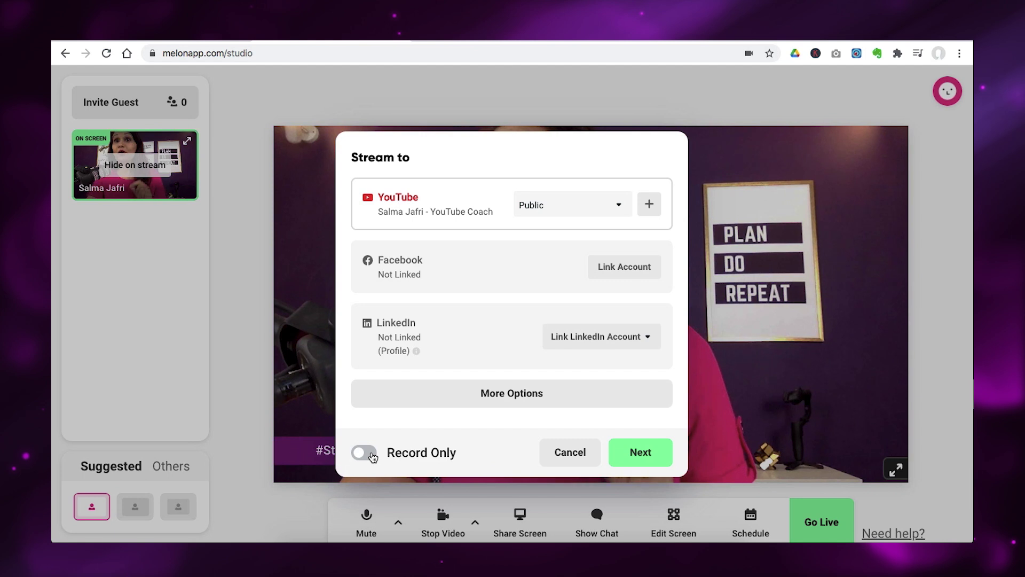
left_click(365, 452)
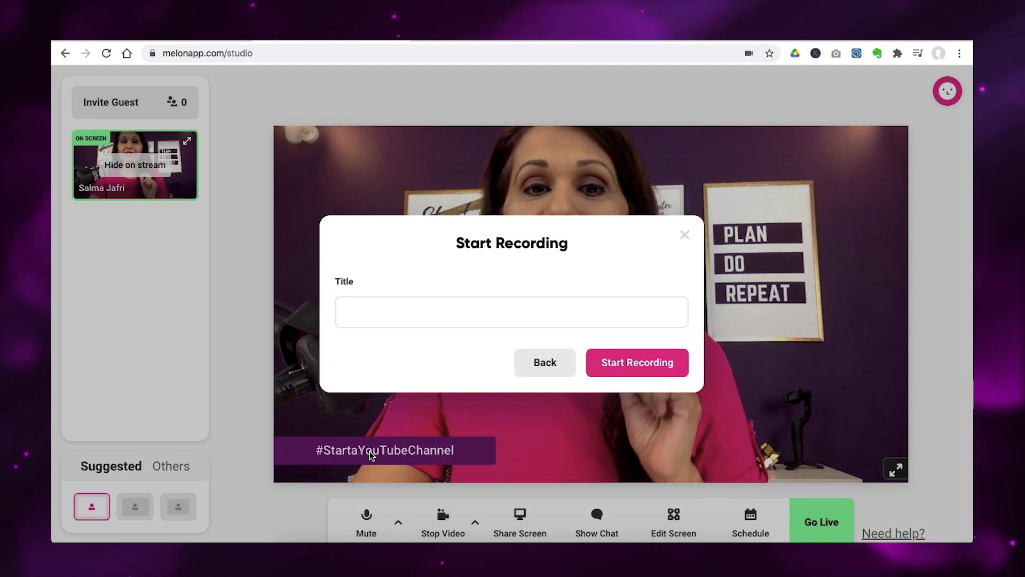
left_click(505, 315)
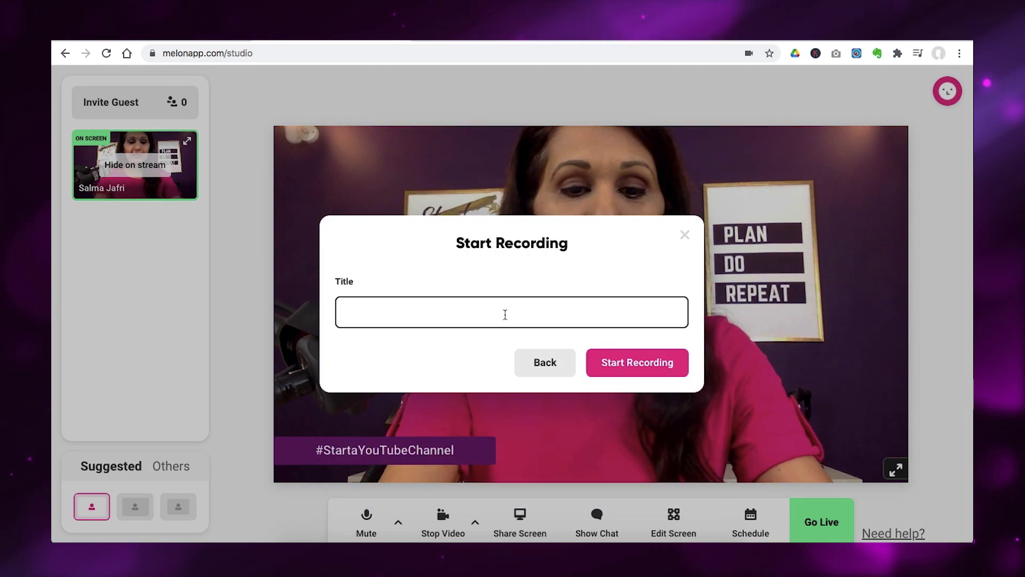
type("test")
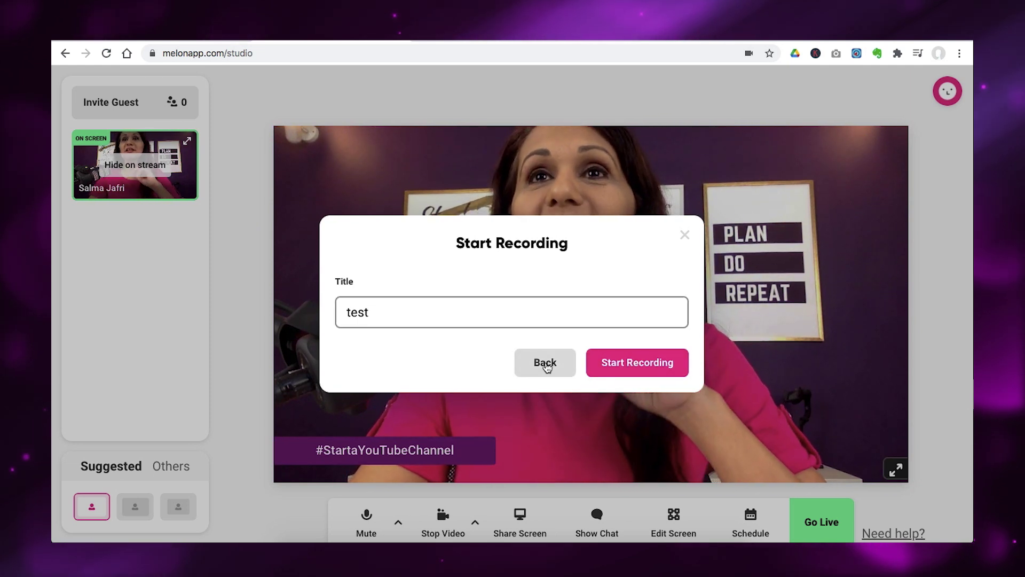
left_click(547, 365)
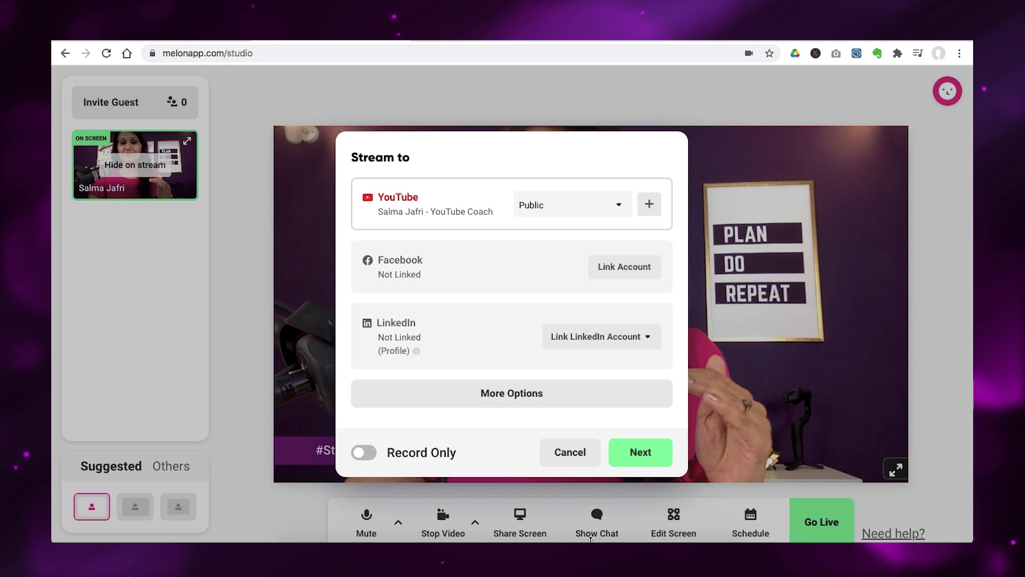
left_click(571, 454)
Open the Broadcasts settings page and find the 1m 36s 'test' recording above the #LoveVideoChallenge broadcasts.
left_click(947, 92)
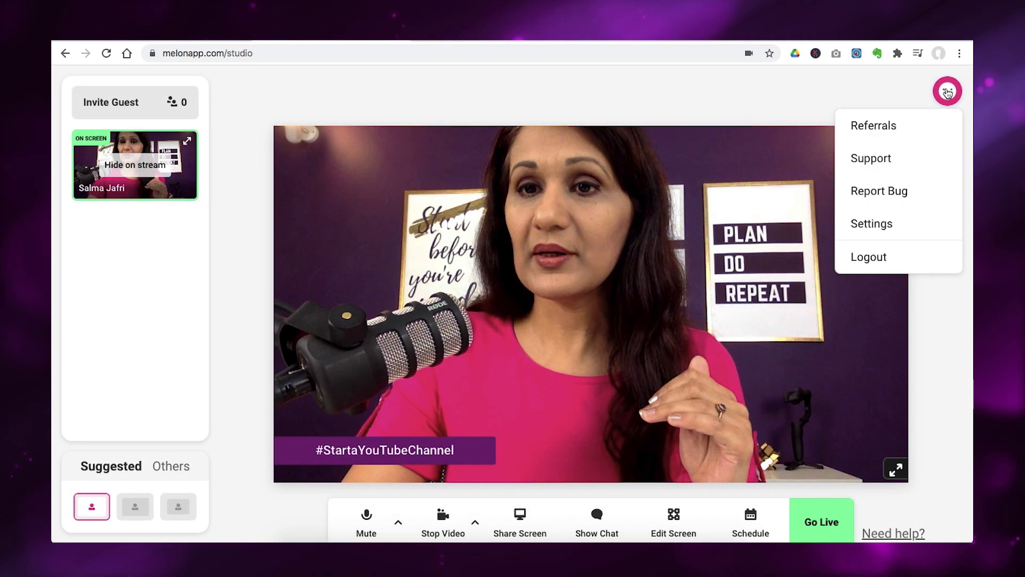
left_click(864, 227)
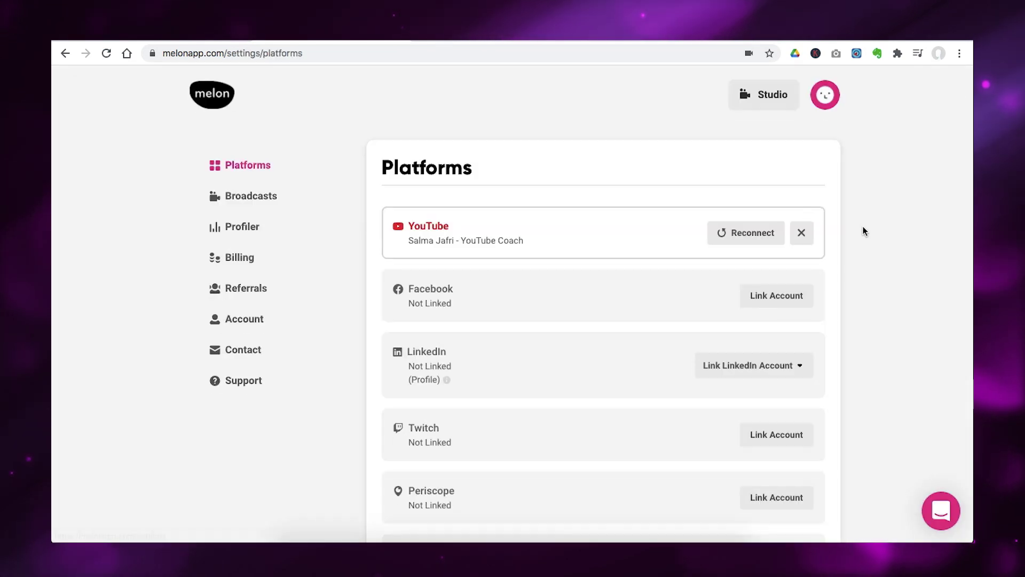
left_click(267, 198)
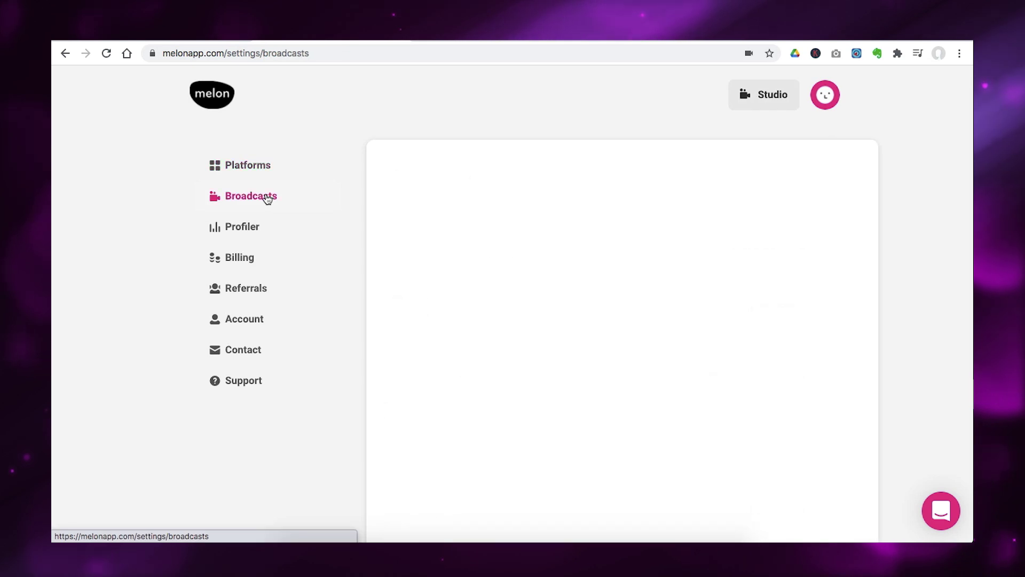
scroll(507, 251, "down", 2)
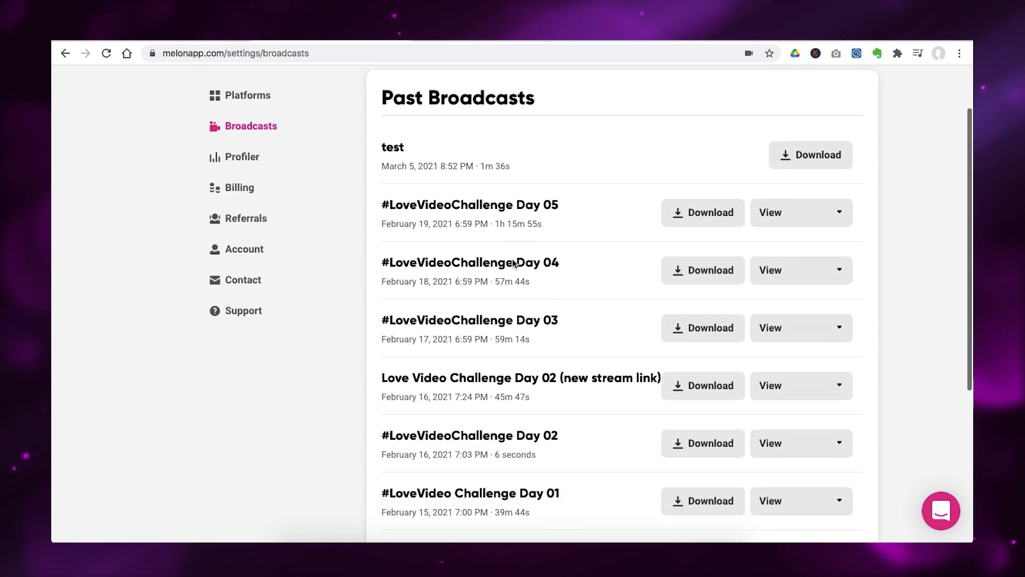